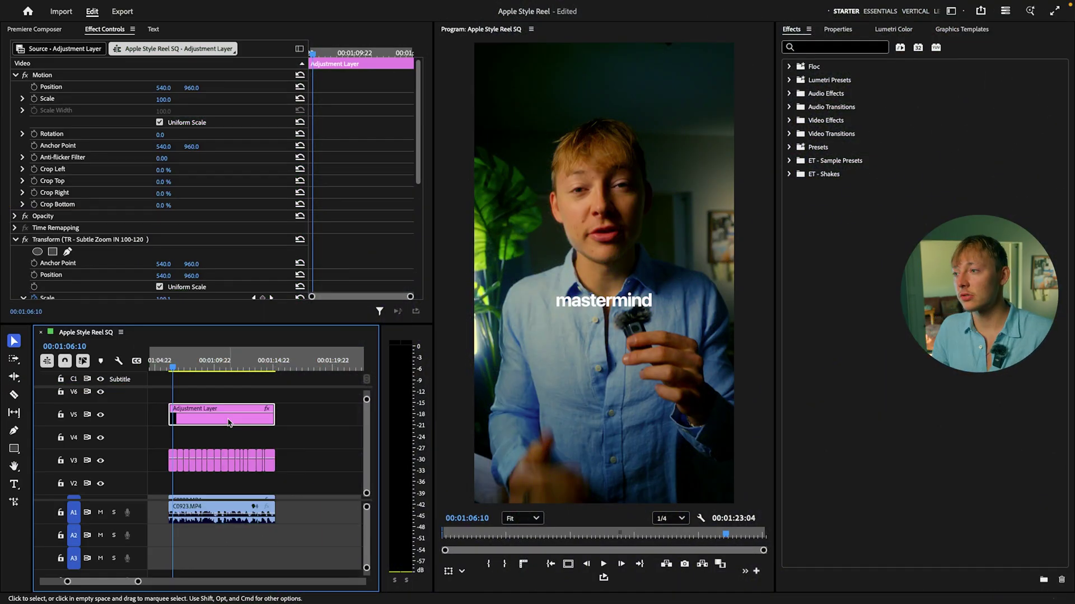
Step: Apply TR - Slide In Up to the mastermind clip on V4 and preview the title sliding up
scroll(99, 258, "down", 2)
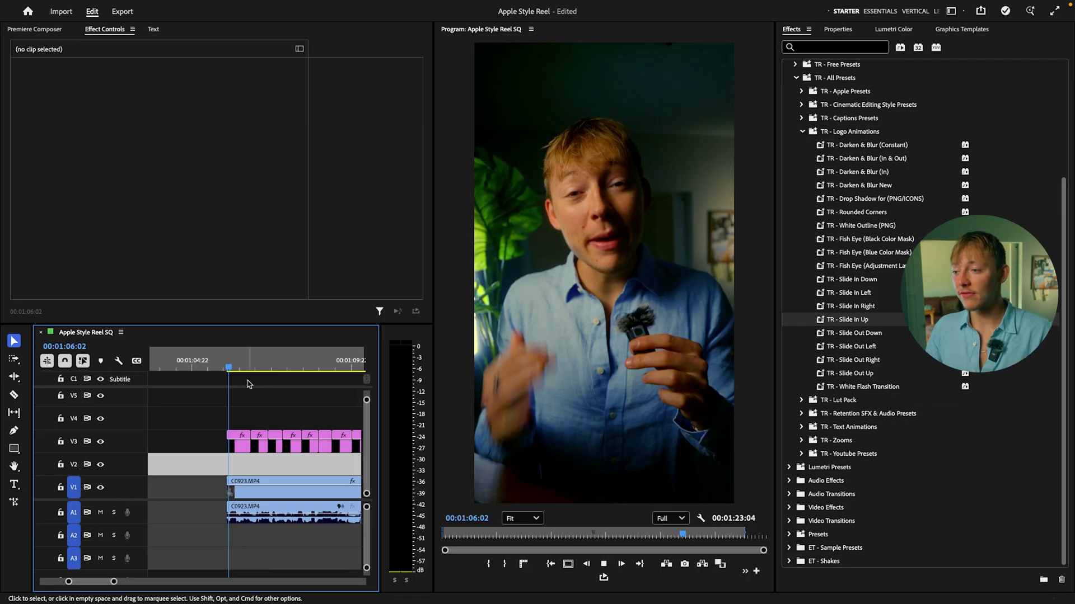
key("space")
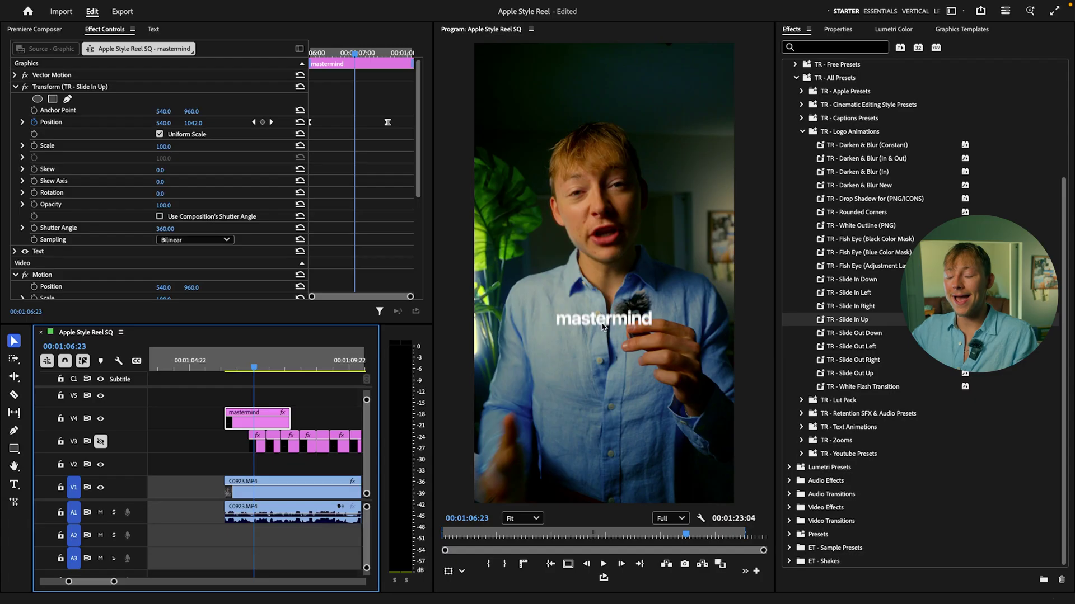
key("space")
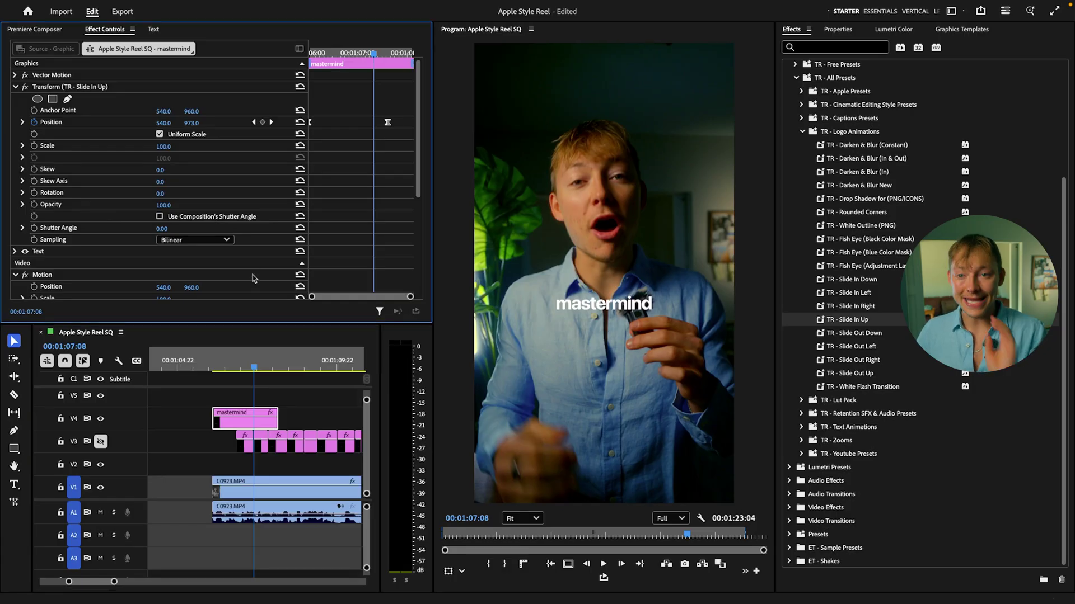
left_click(14, 75)
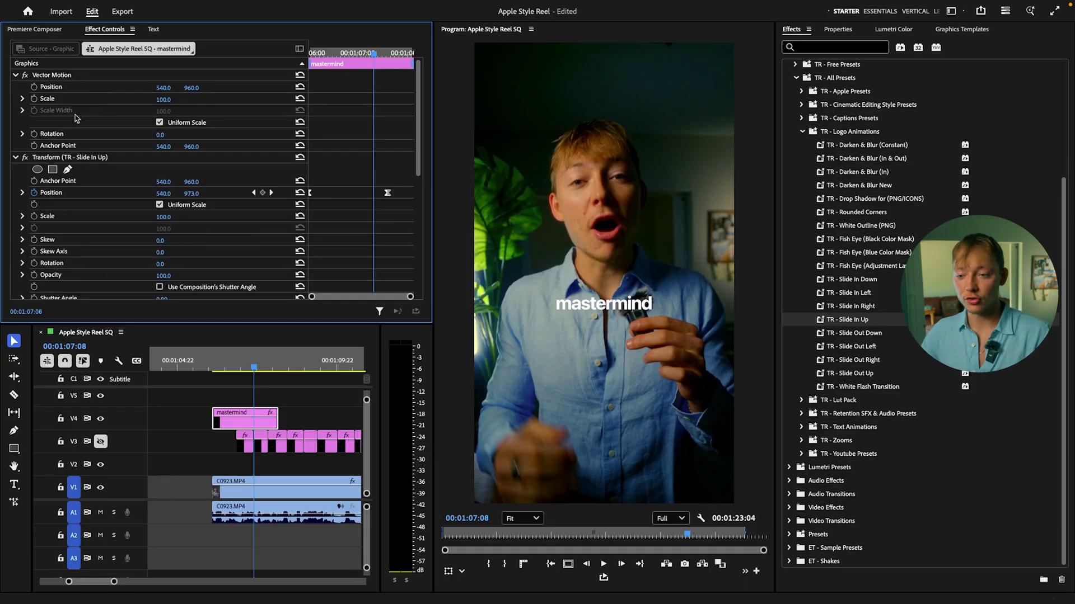
Step: Rewind to just before the mastermind title appears and replay its slide-up animation
left_click_drag(245, 366, 215, 365)
key("space")
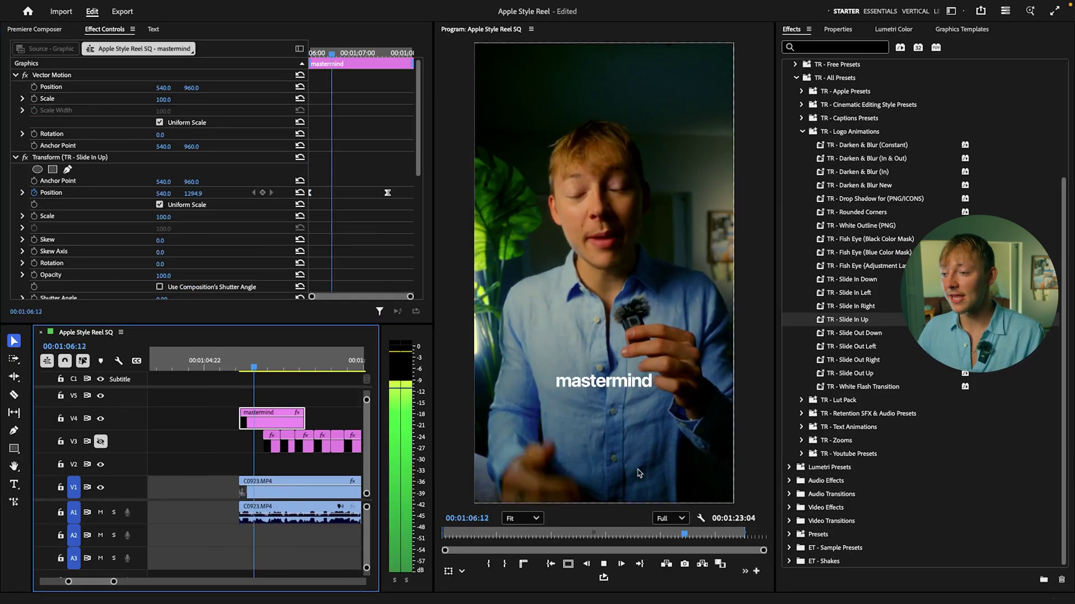
key("space")
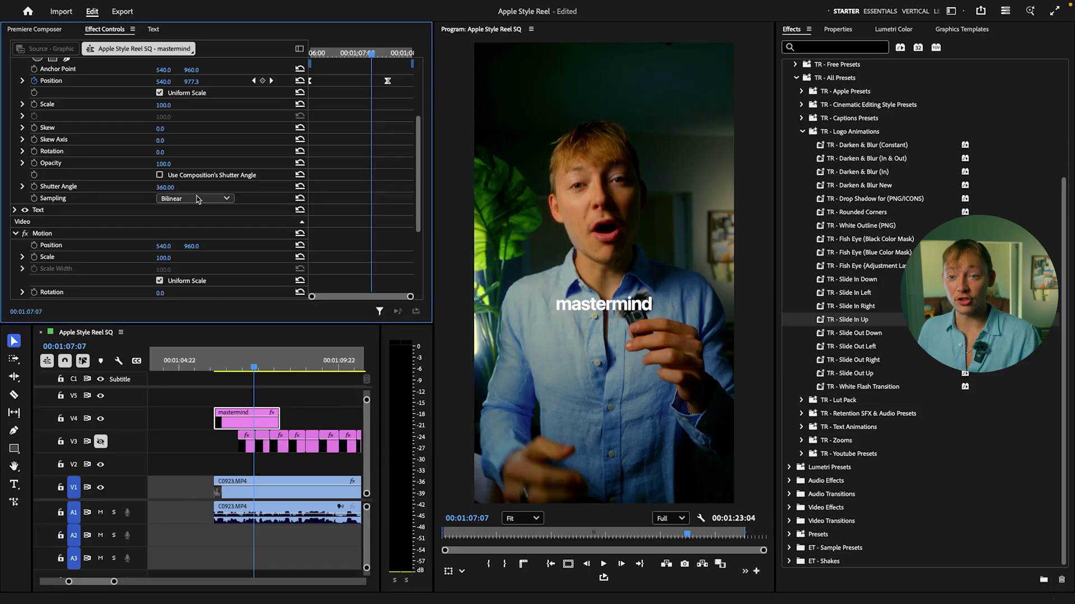
scroll(191, 171, "up", 3)
Step: Search 'trans' in Effects and add ET - Transform Preset to the reselected mastermind clip
left_click(810, 47)
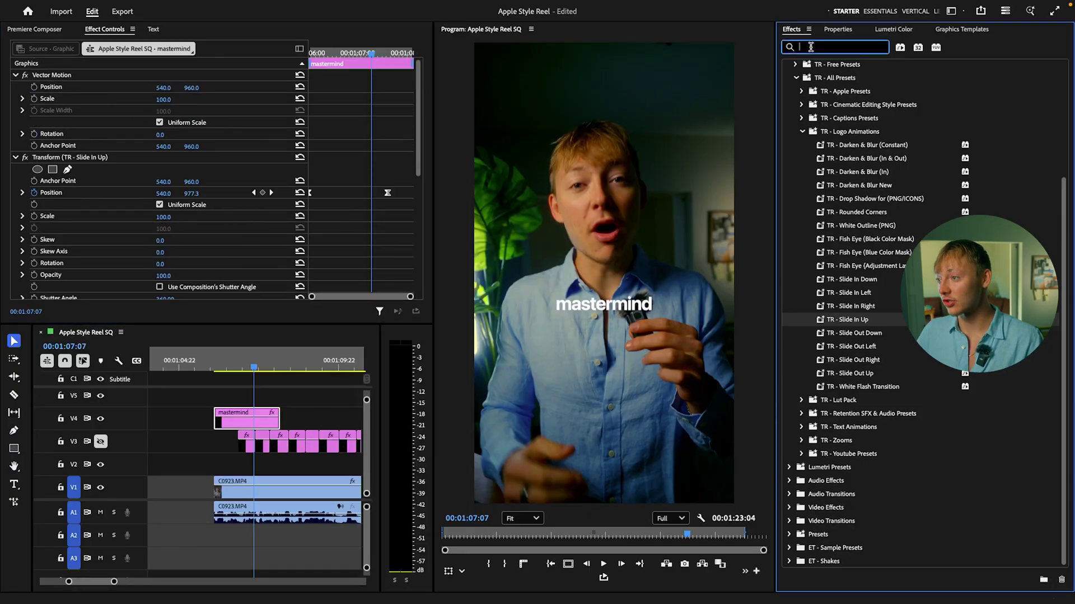
type("trans")
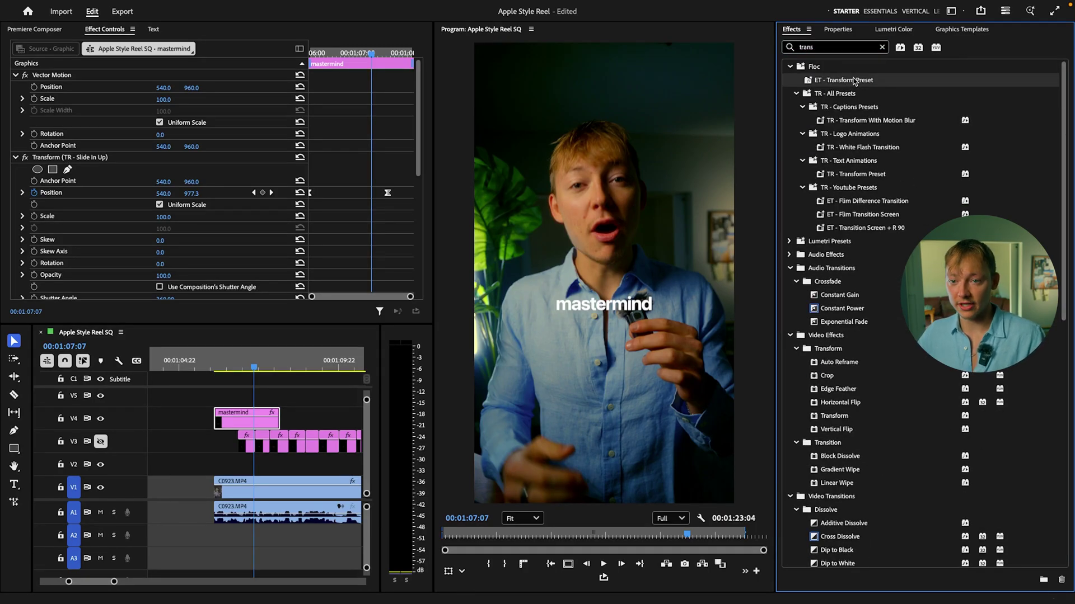
left_click(68, 159)
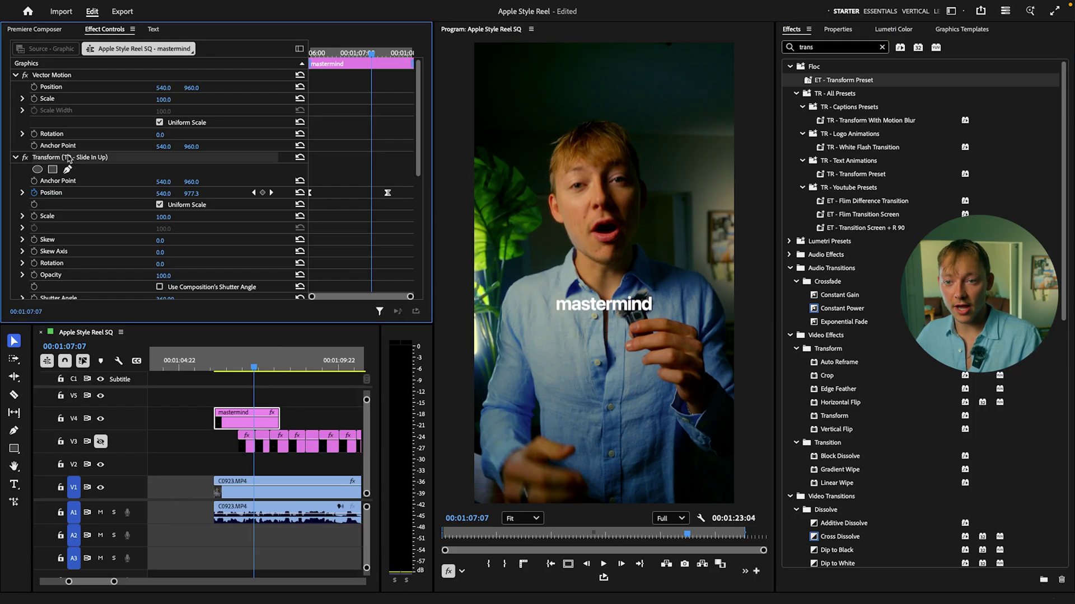
key("ctrl+shift+a")
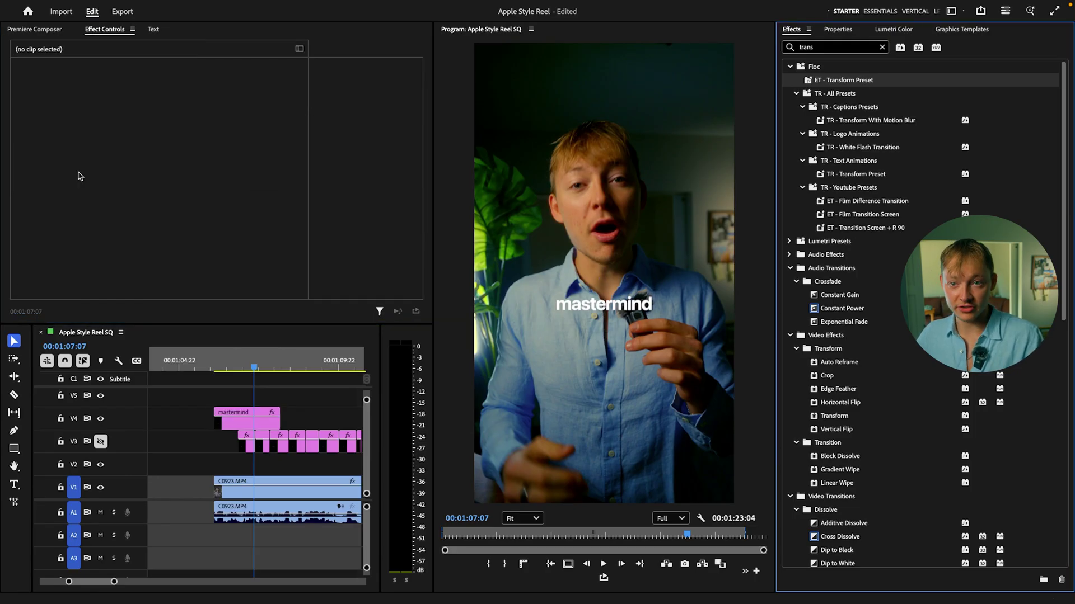
left_click(246, 419)
scroll(39, 116, "down", 5)
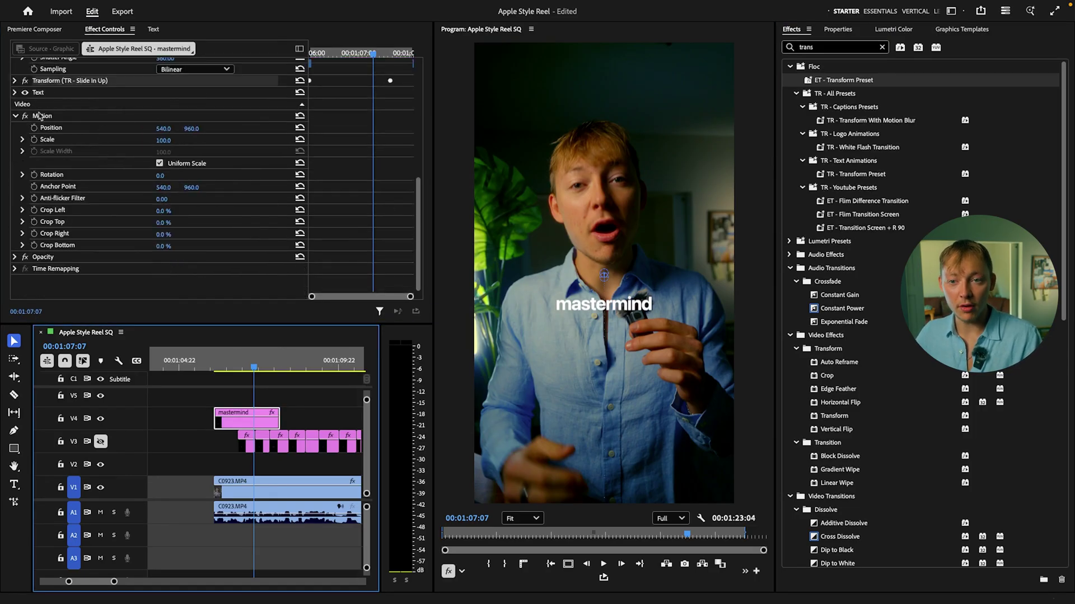
left_click(15, 81)
scroll(114, 163, "up", 5)
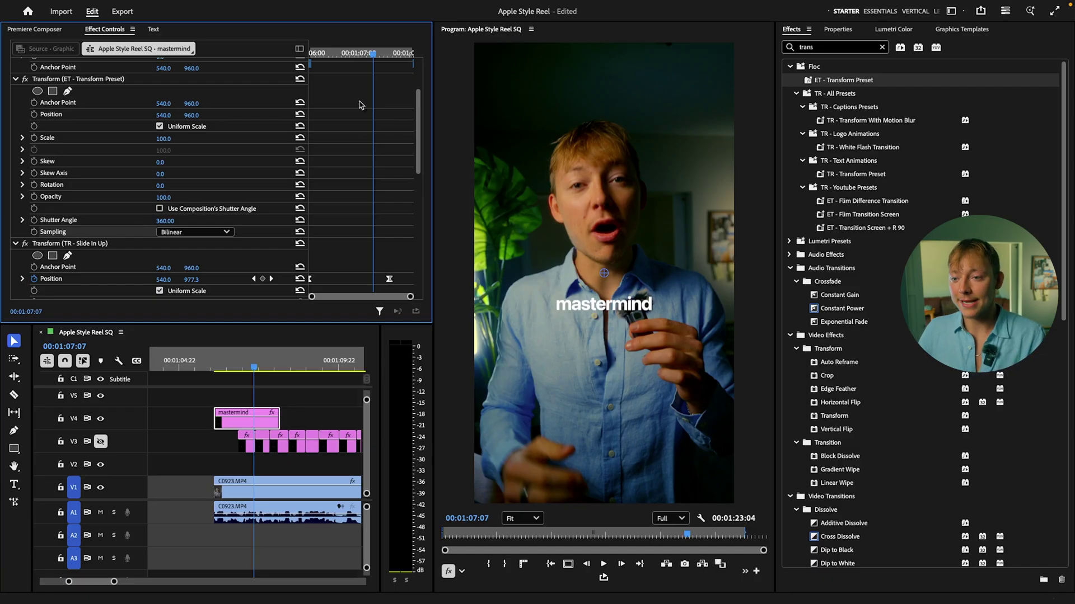
scroll(347, 168, "down", 5)
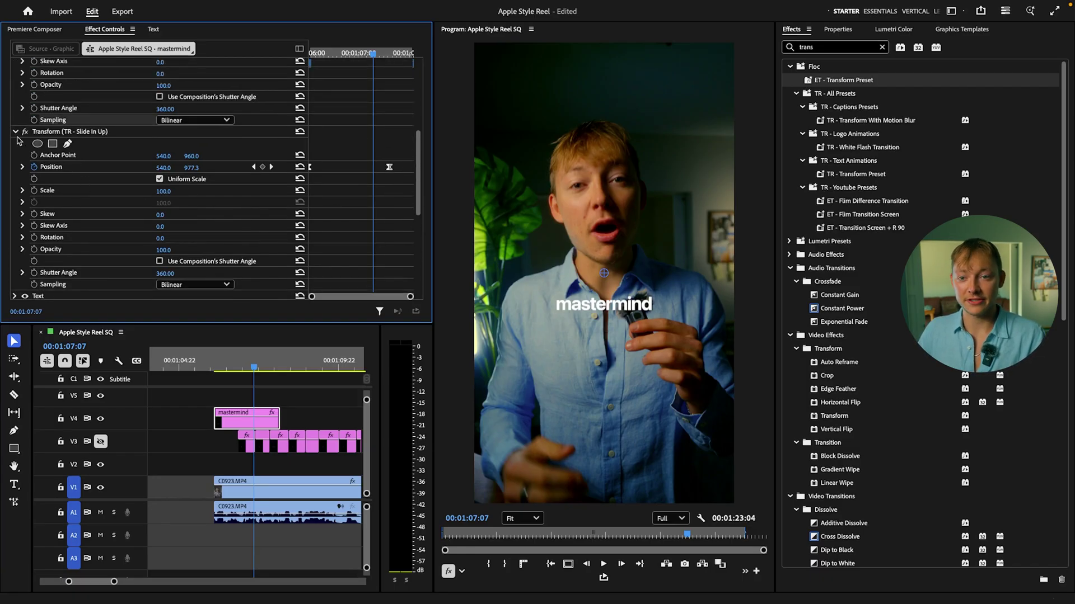
Step: Collapse the Slide In Up transform and play back the title animation
left_click(16, 132)
key("space")
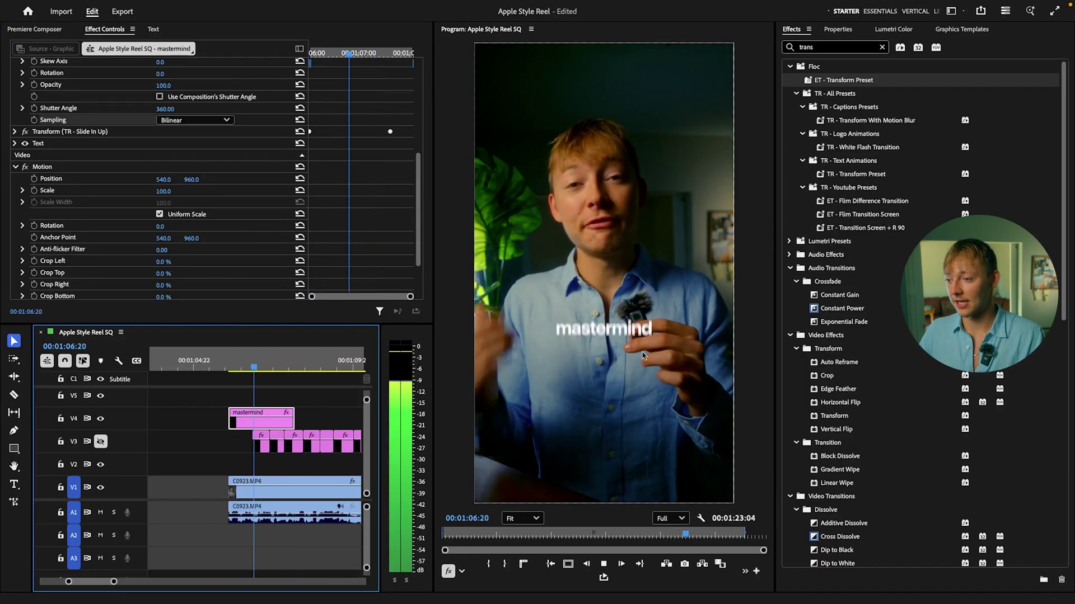
scroll(313, 430, "down", 5)
key("space")
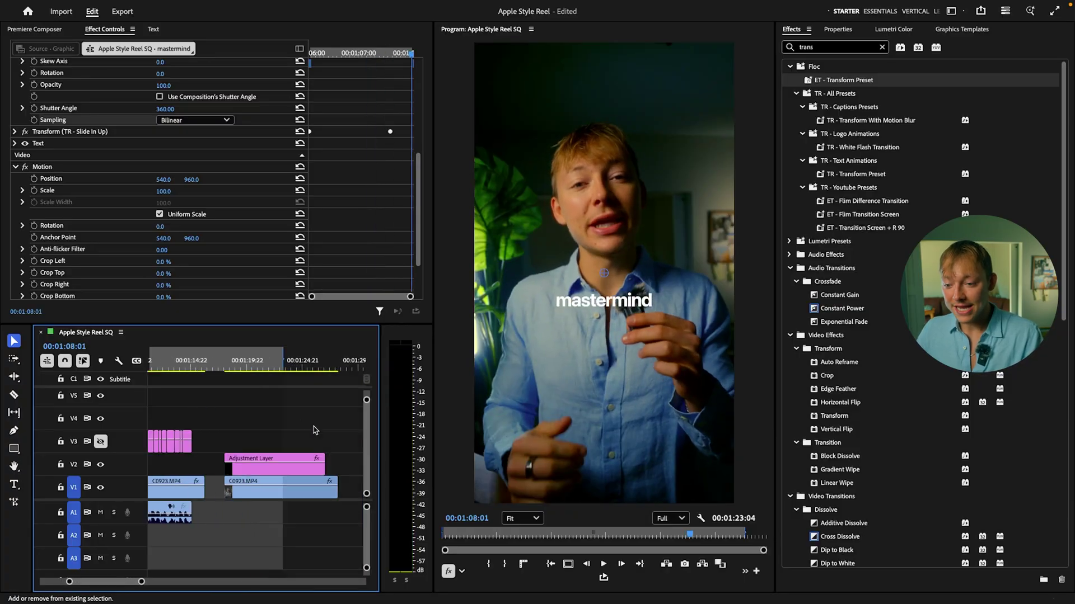
Step: Jump to 00:01:18:12 and inspect the adjustment layer and C0923.MP4 clip effects
left_click(231, 367)
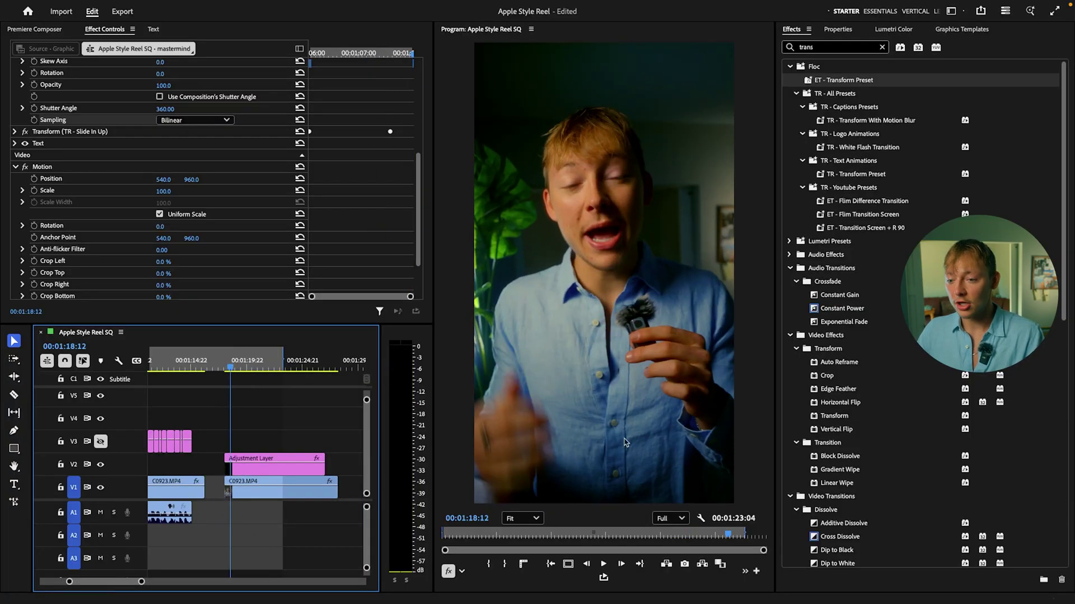
left_click(234, 469)
scroll(161, 198, "up", 3)
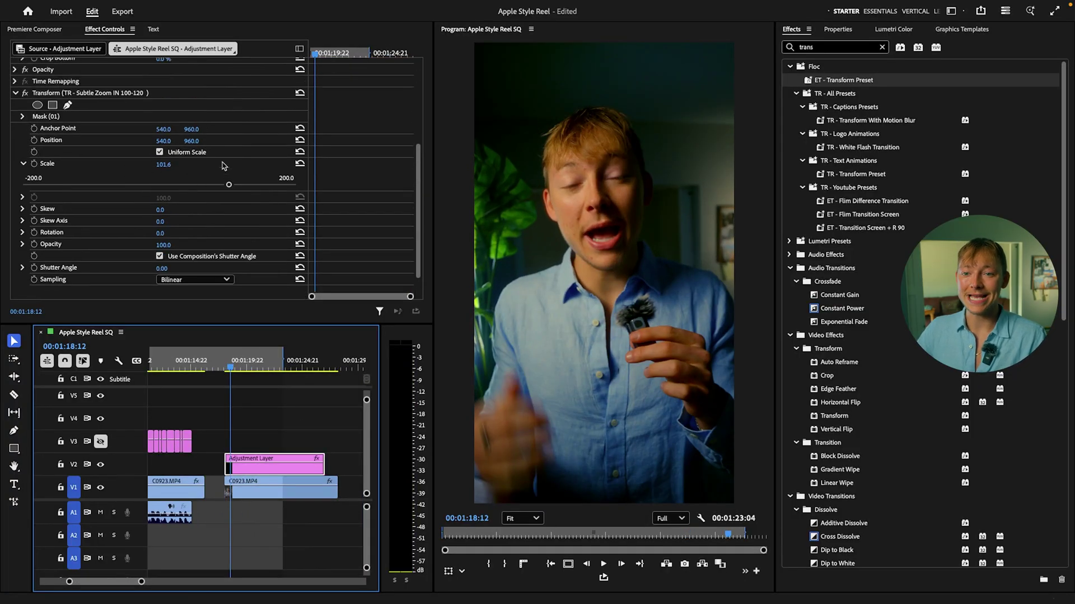
scroll(83, 217, "down", 2)
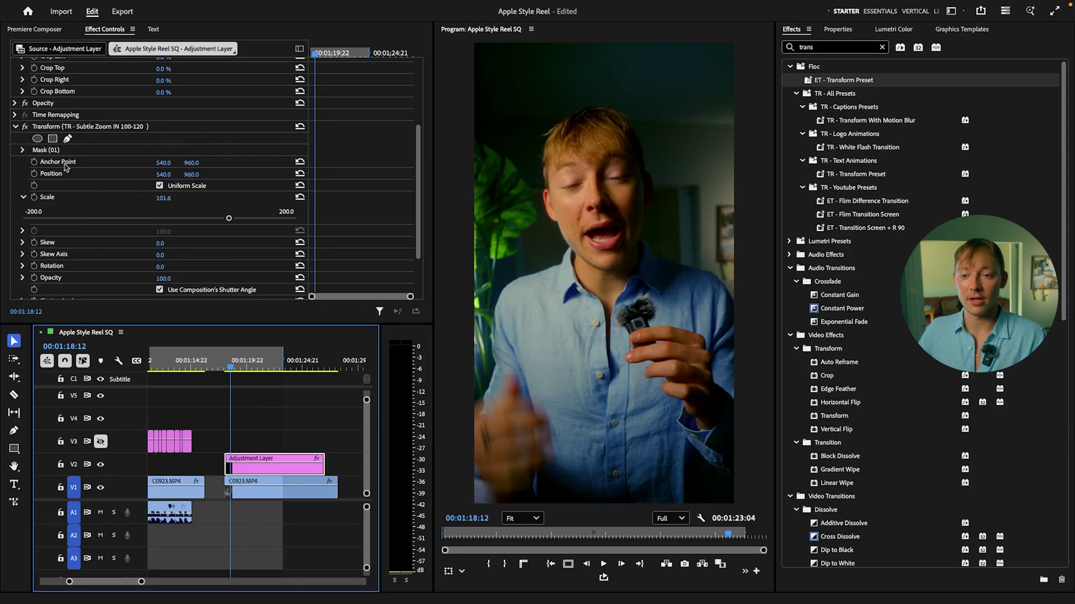
scroll(66, 166, "down", 2)
left_click(280, 488)
scroll(207, 209, "down", 5)
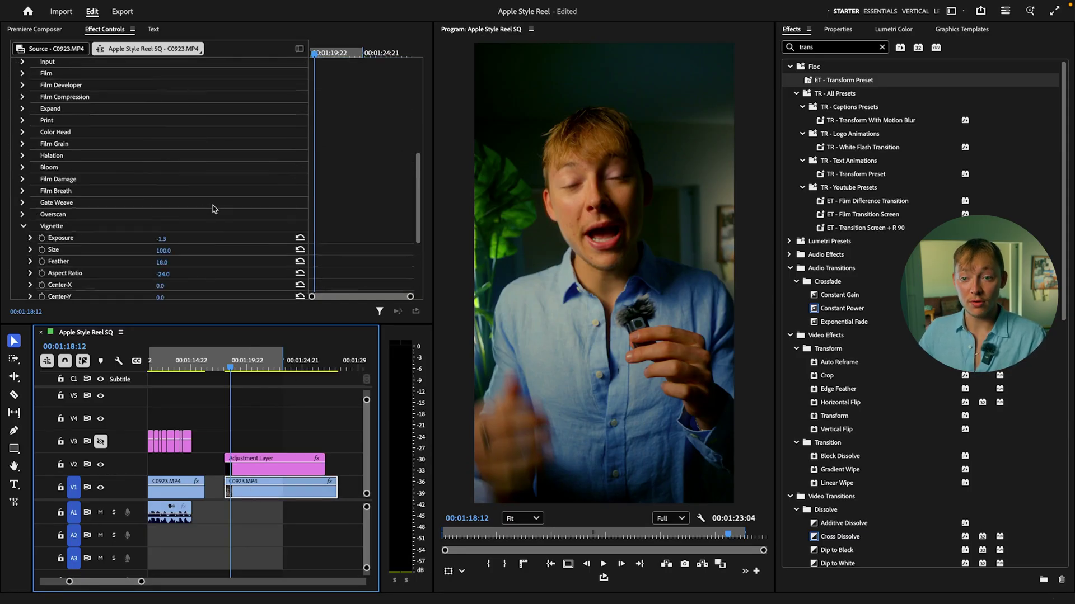
scroll(212, 215, "up", 6)
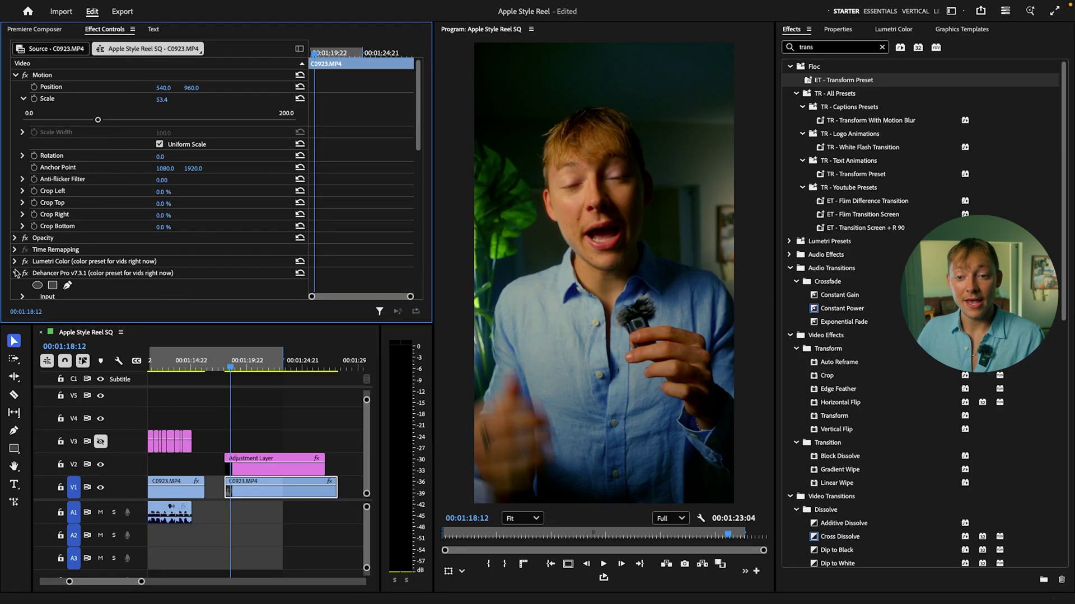
left_click(15, 273)
Step: Select the V2 adjustment layer and apply TR - Sig Zoom 150-100-110 from TR - Zooms
left_click(274, 466)
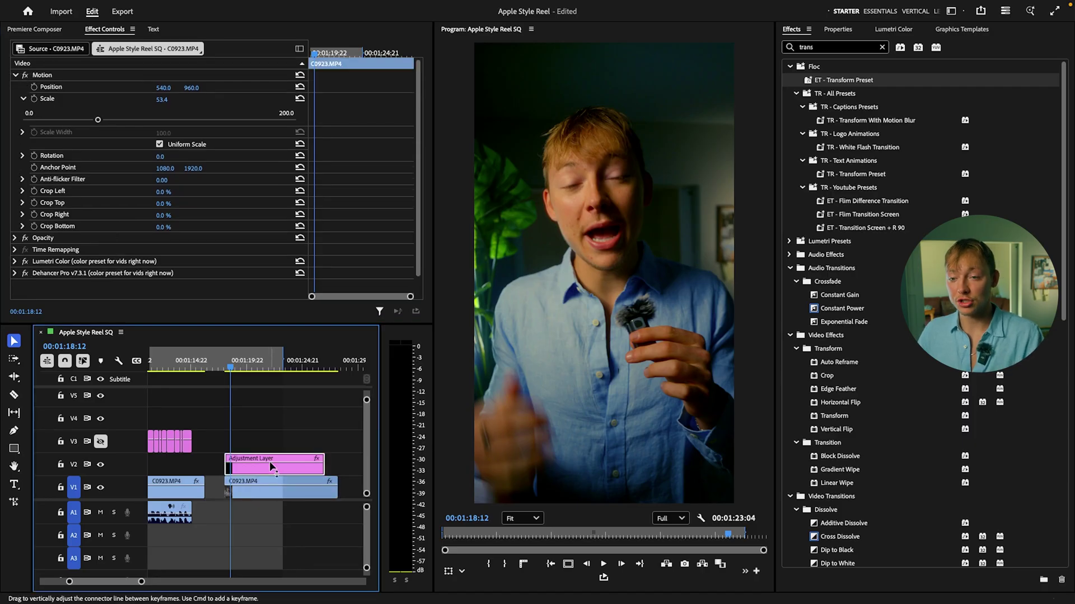
scroll(176, 237, "down", 3)
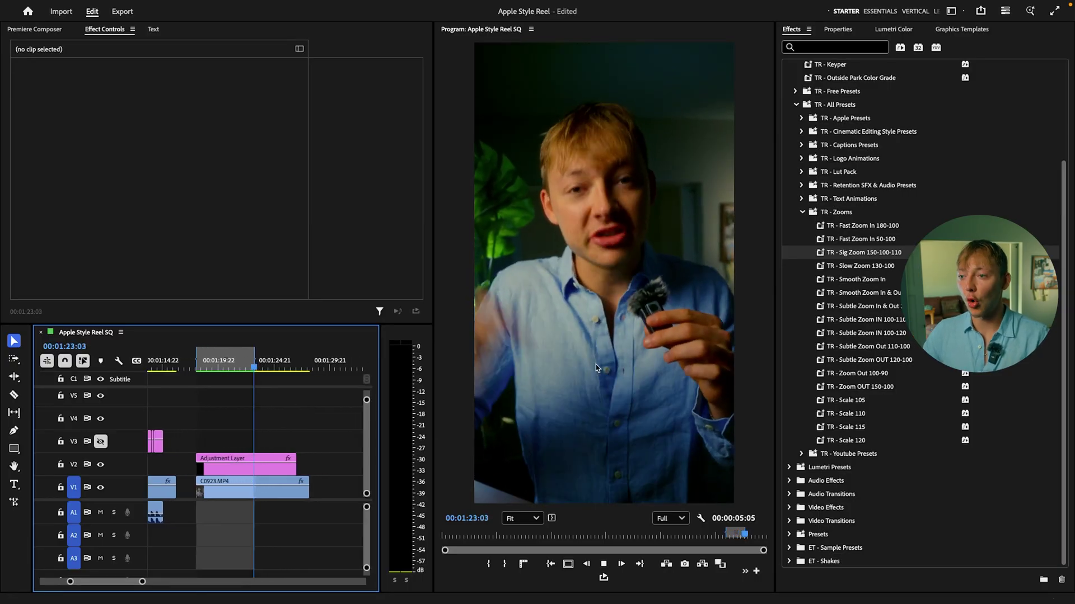
Step: Scrub through the signature zoom and inspect the adjustment layer's zoom keyframes
left_click_drag(203, 369, 207, 370)
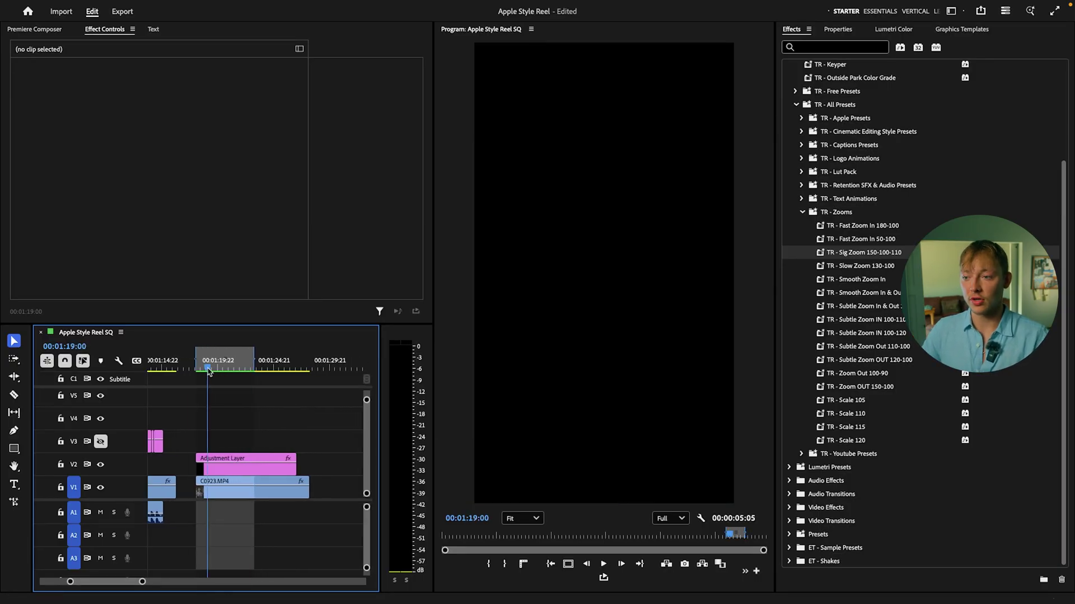
scroll(252, 464, "left", 2)
left_click(261, 470)
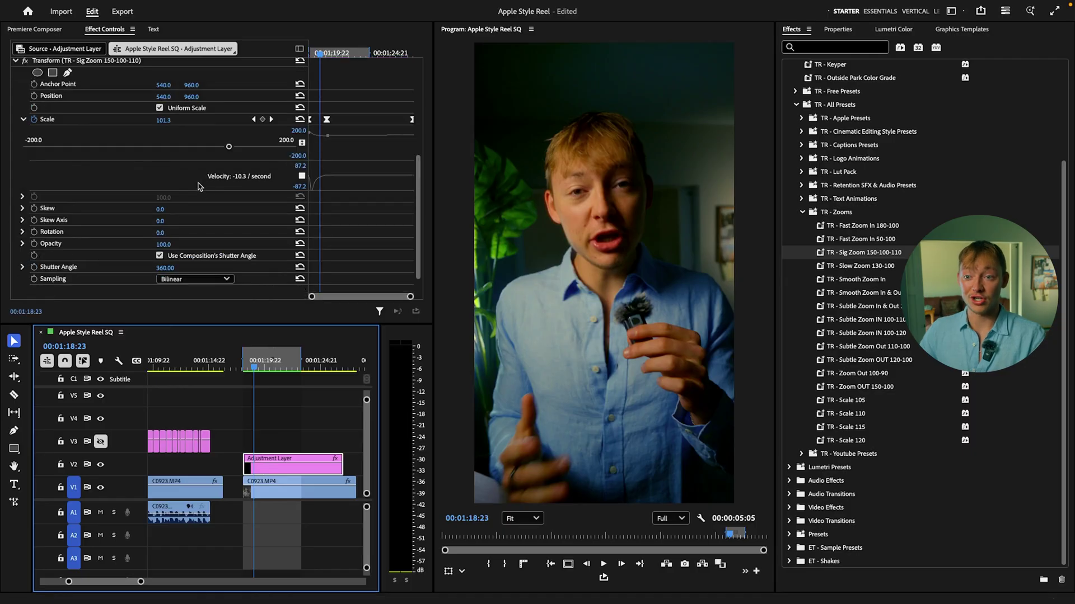
scroll(190, 188, "down", 1)
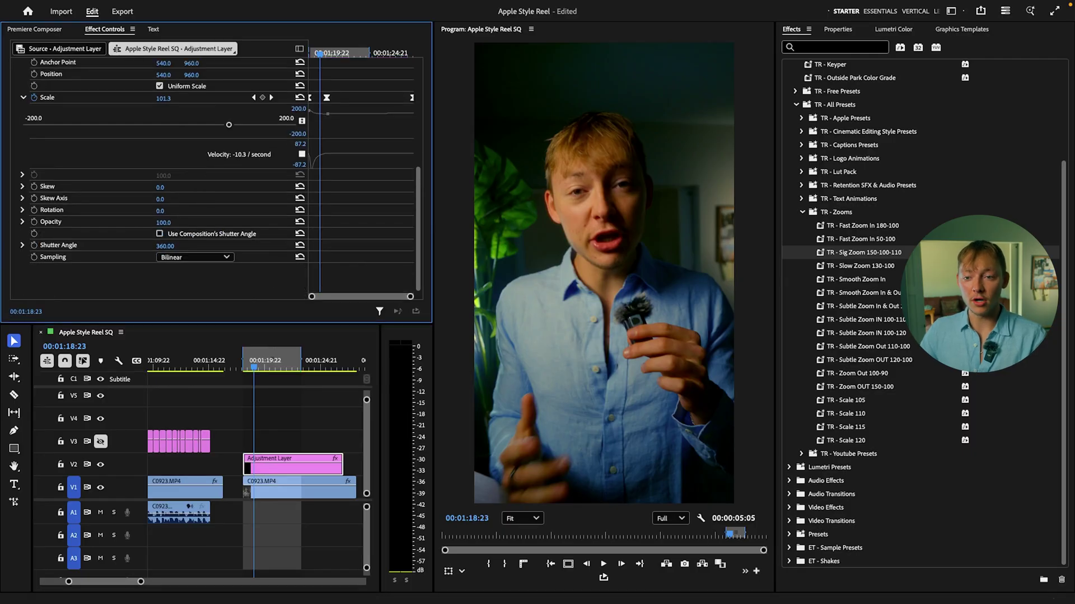
left_click_drag(252, 367, 246, 367)
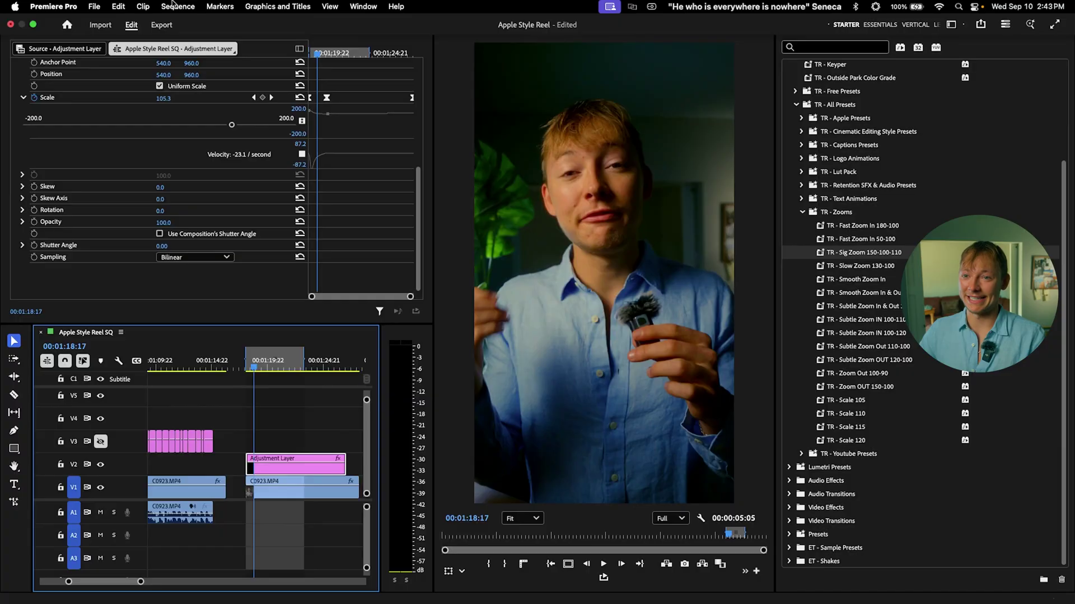
Step: Render In to Out, play back the zoom, and raise the shutter angle to 360
left_click(177, 6)
left_click(184, 54)
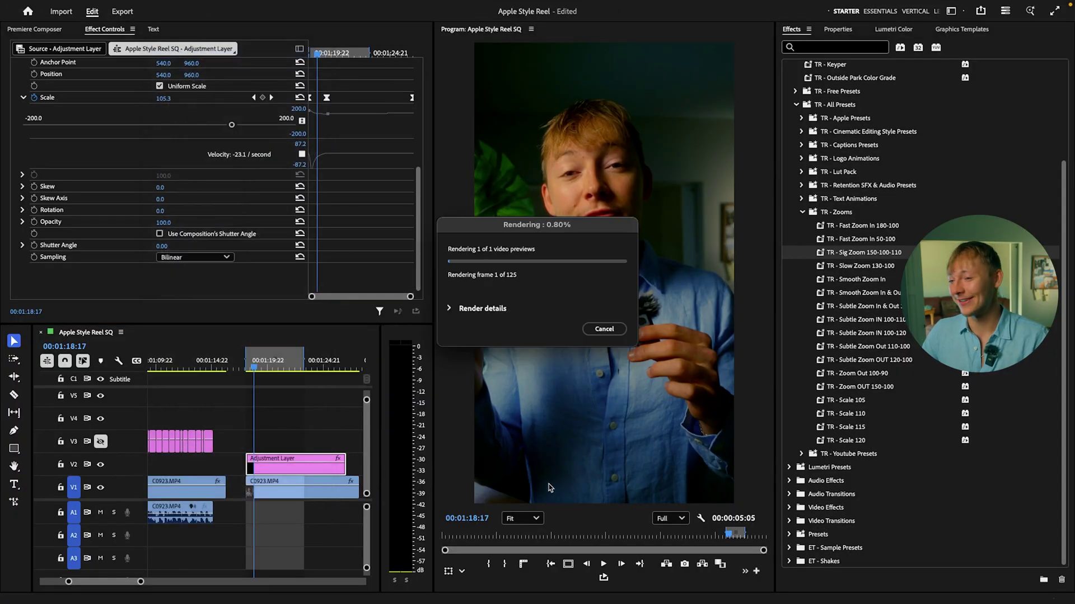
key("space")
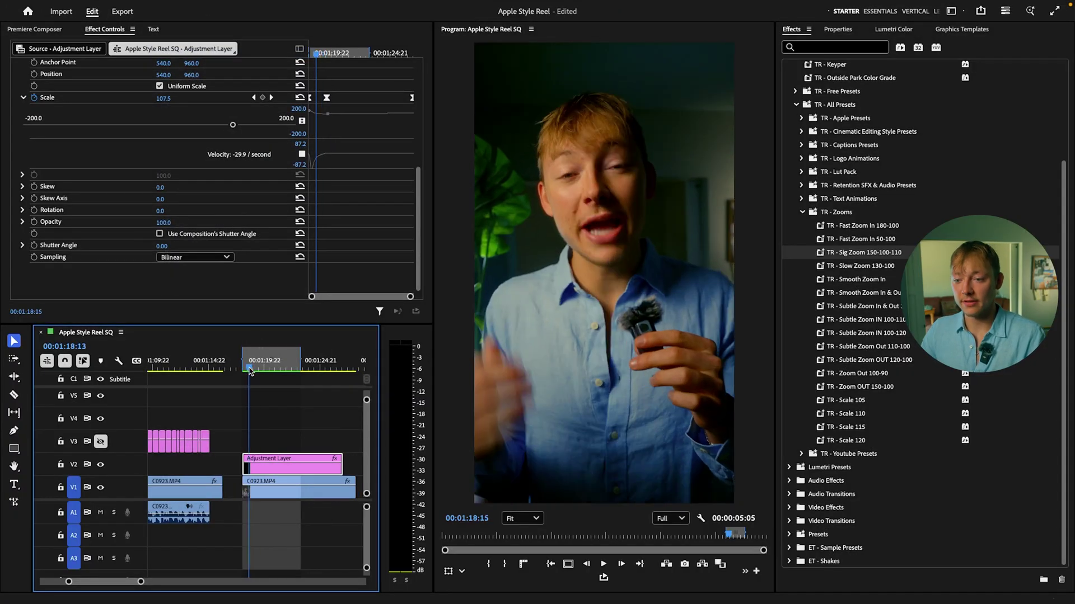
key("space")
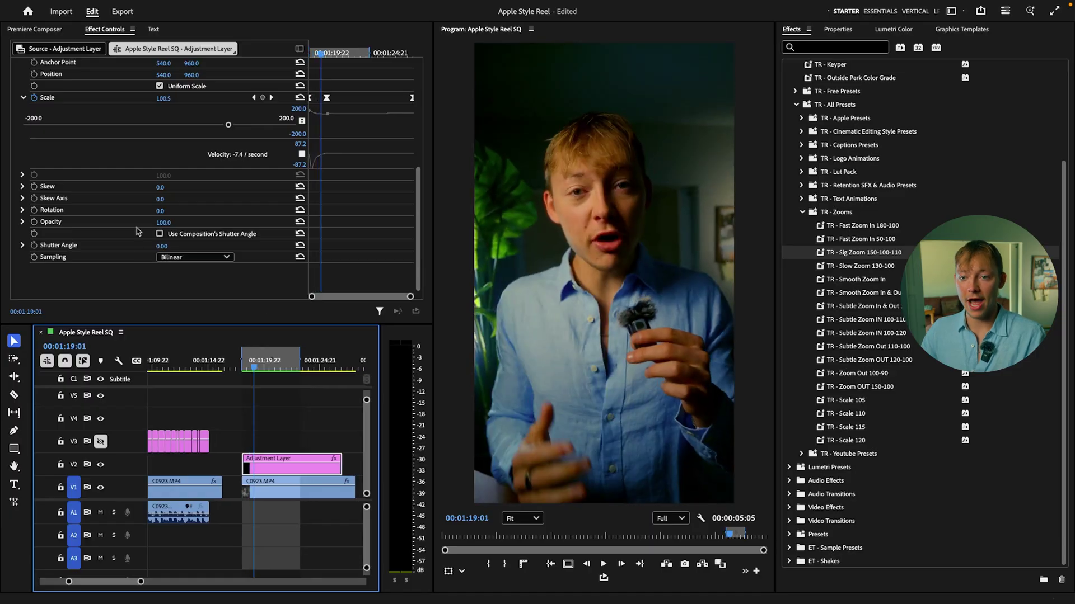
left_click_drag(161, 247, 163, 246)
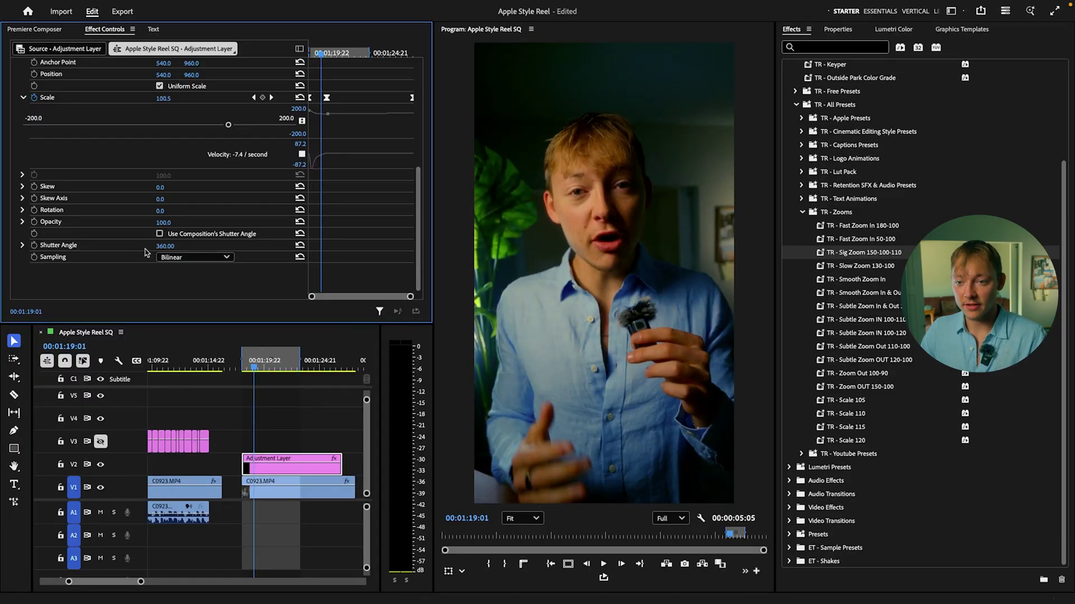
left_click(298, 380)
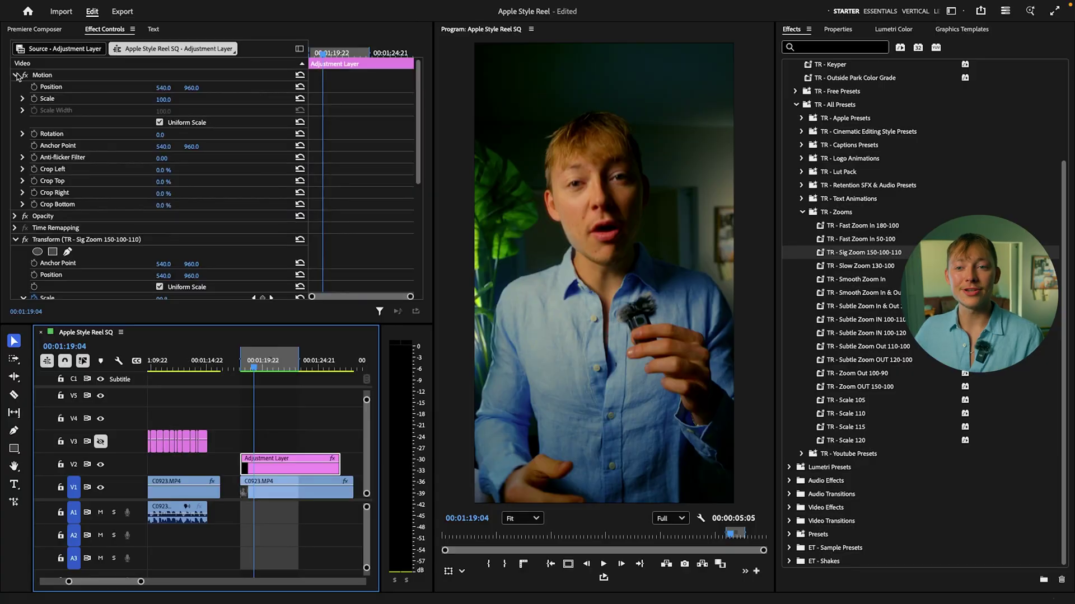
Step: Delete the TR - Sig Zoom 150-100-110 transform from the adjustment layer
left_click(16, 76)
left_click(16, 110)
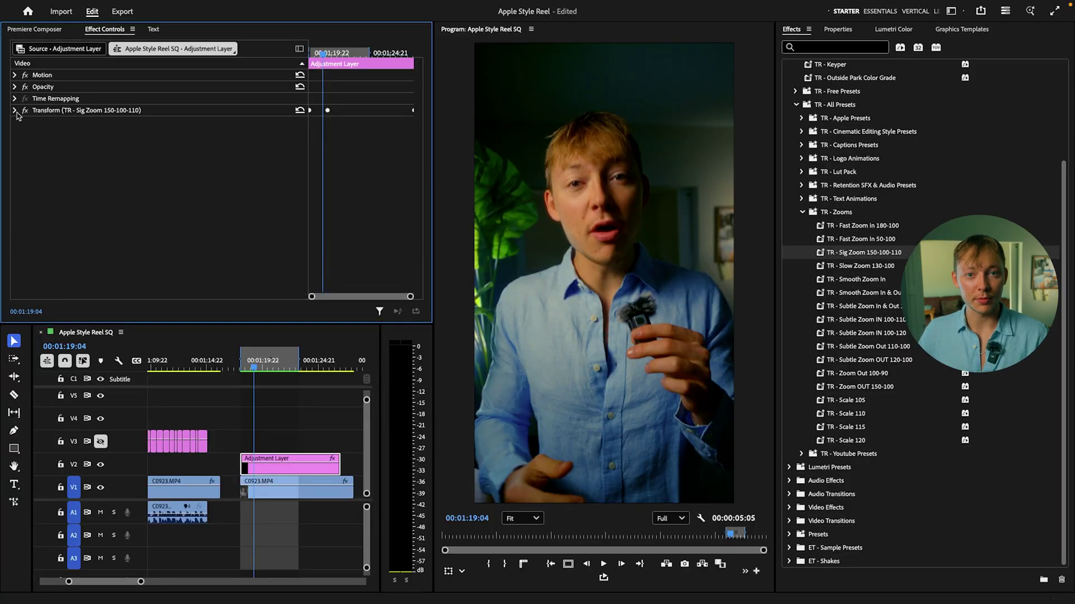
left_click(15, 110)
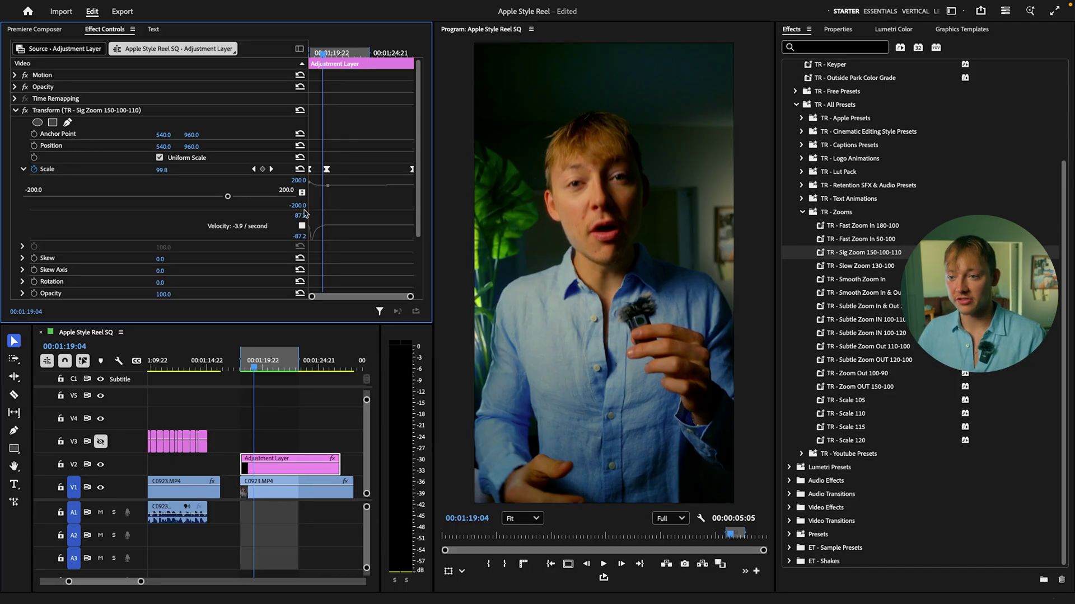
key("Delete")
scroll(898, 181, "up", 3)
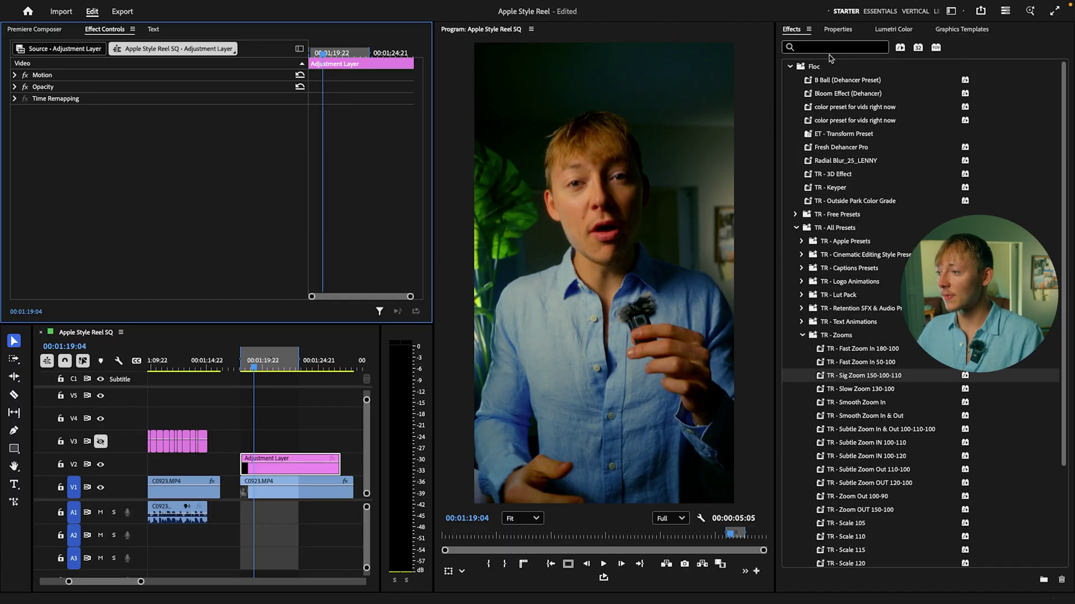
left_click(852, 134)
Step: Apply ET - Transform Preset to the adjustment layer, extend it to the clip's end, and lift it to V4
left_click_drag(372, 394, 346, 468)
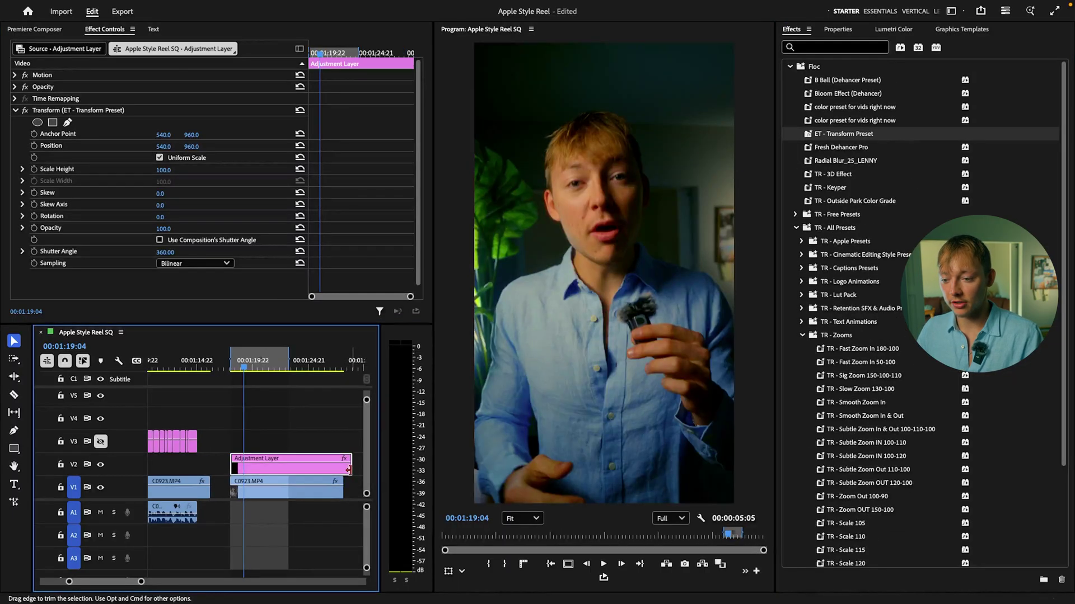
scroll(247, 214, "down", 1)
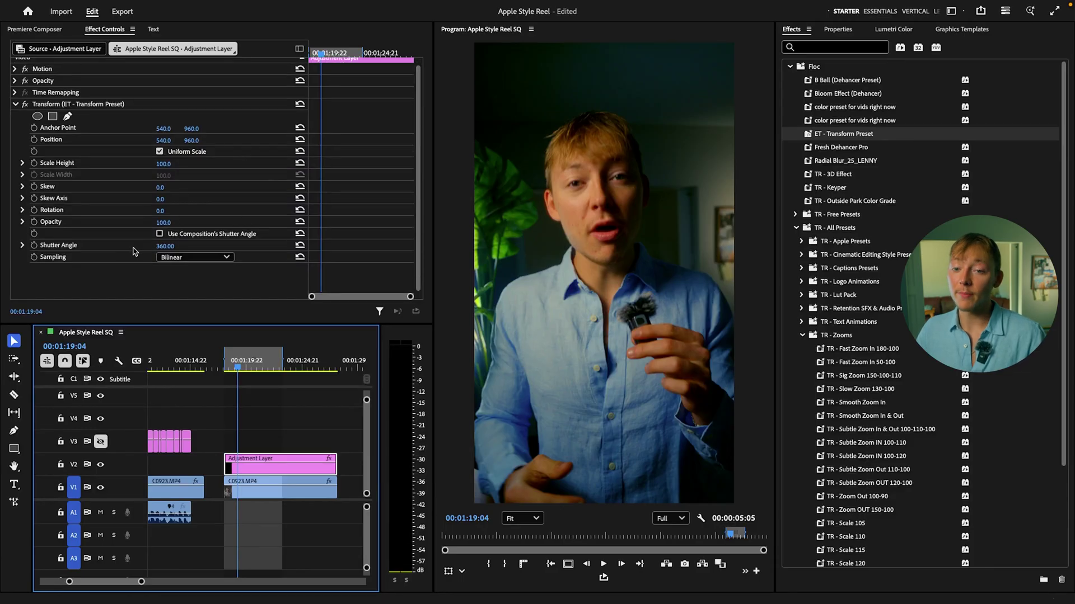
left_click(80, 254)
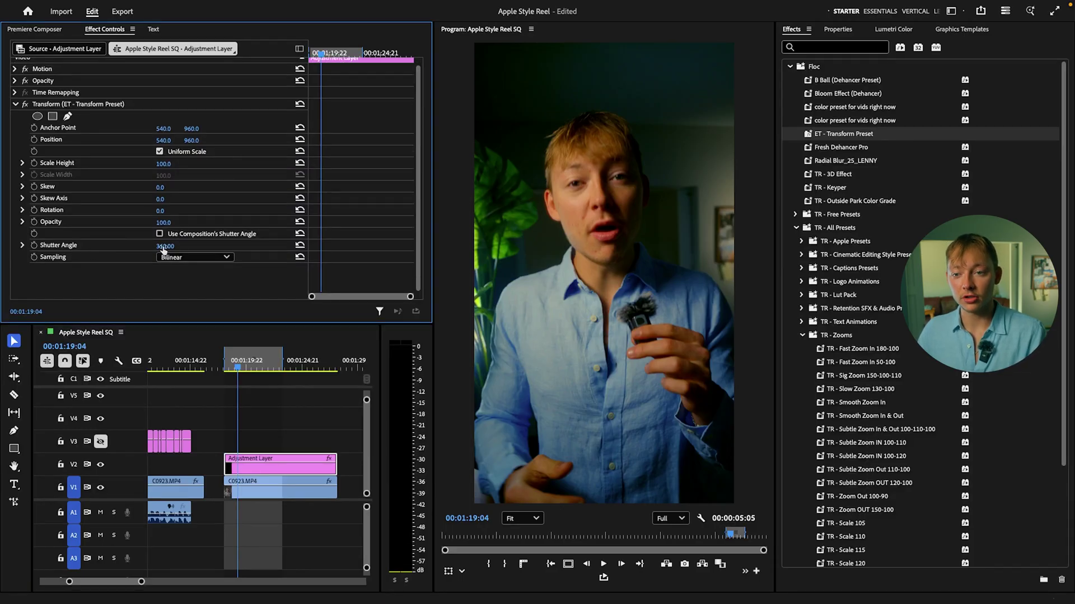
left_click_drag(324, 55, 311, 55)
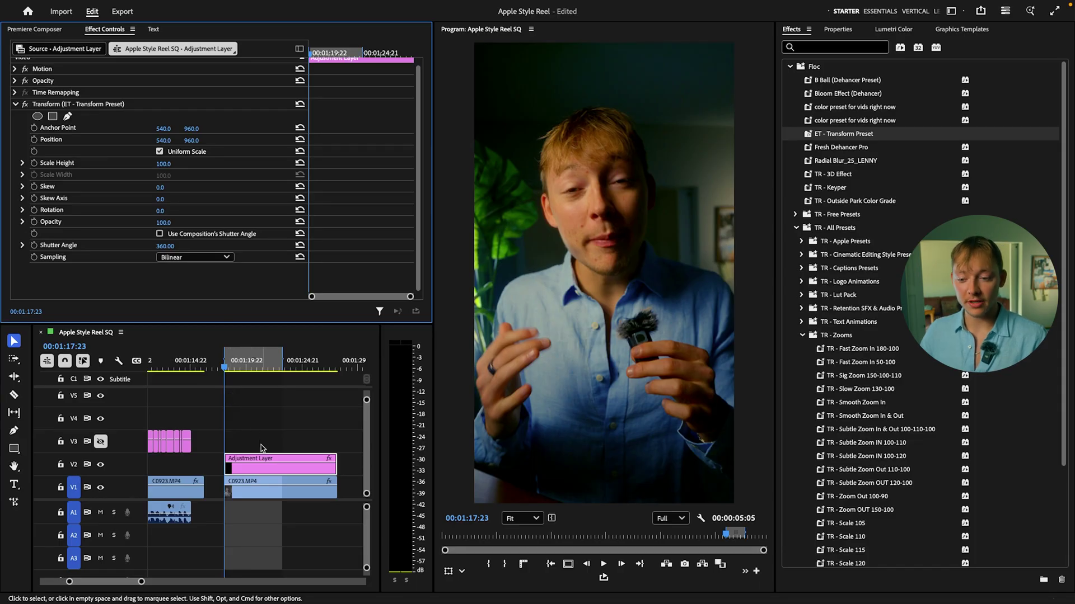
left_click(246, 493)
left_click(253, 466)
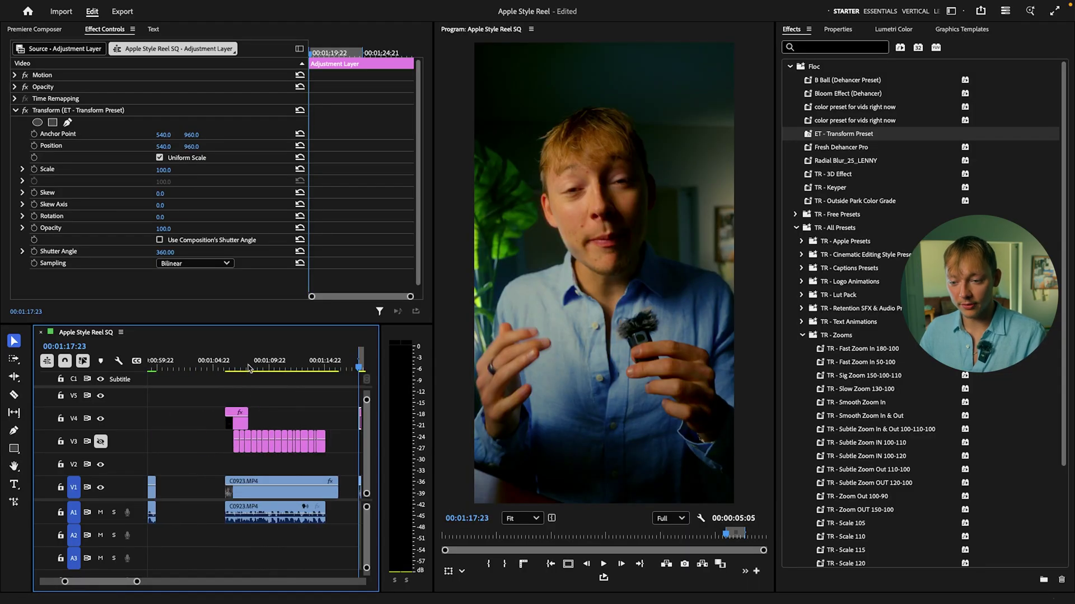
left_click(241, 364)
key("Left")
key("Left")
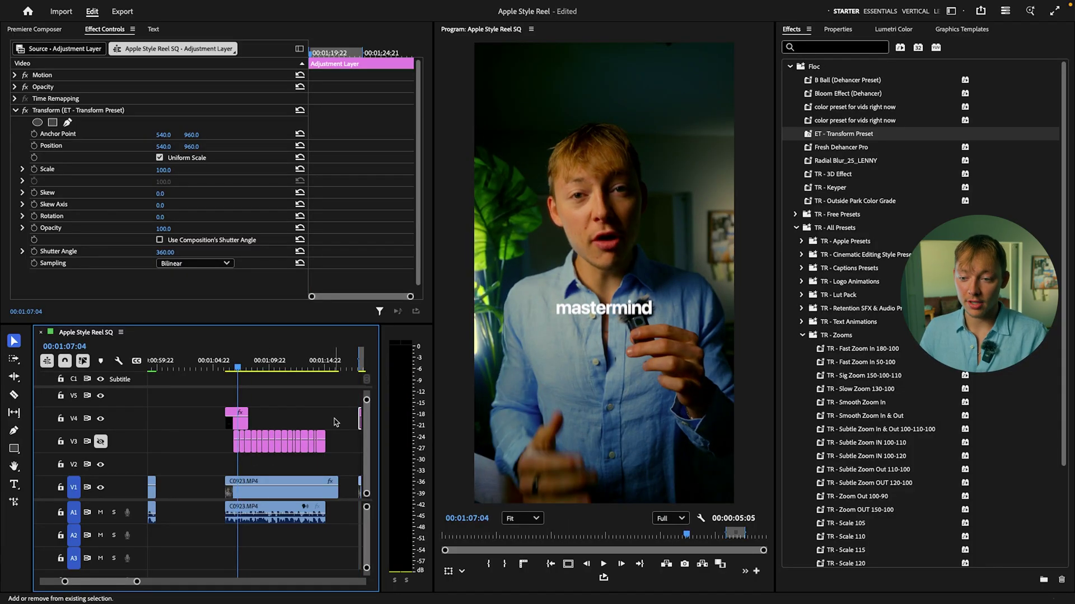
scroll(288, 436, "right", 5)
left_click(208, 366)
left_click(211, 367)
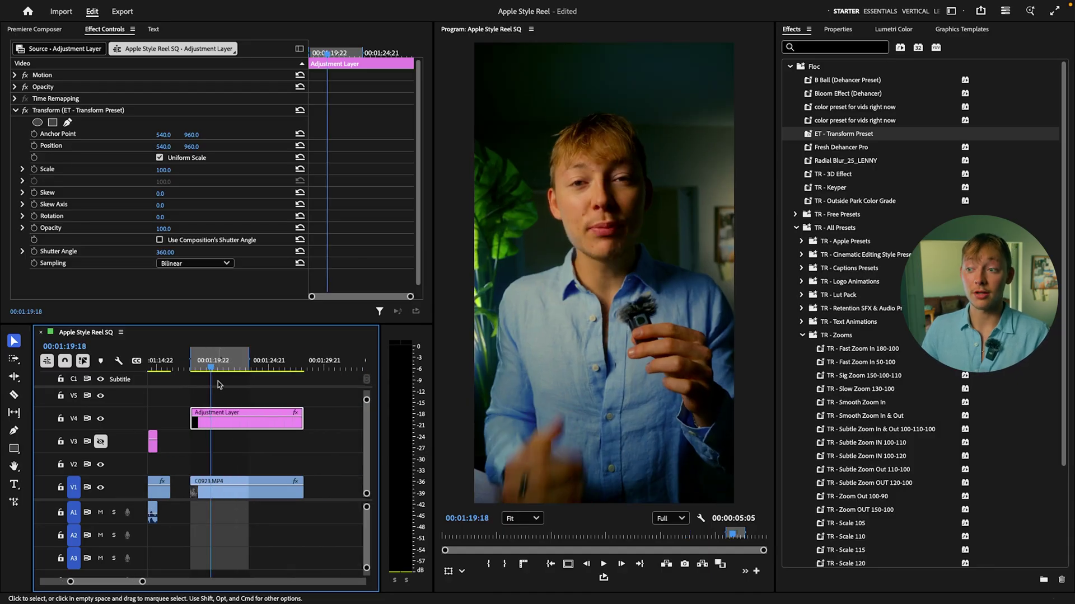
scroll(241, 436, "left", 3)
scroll(240, 437, "right", 1)
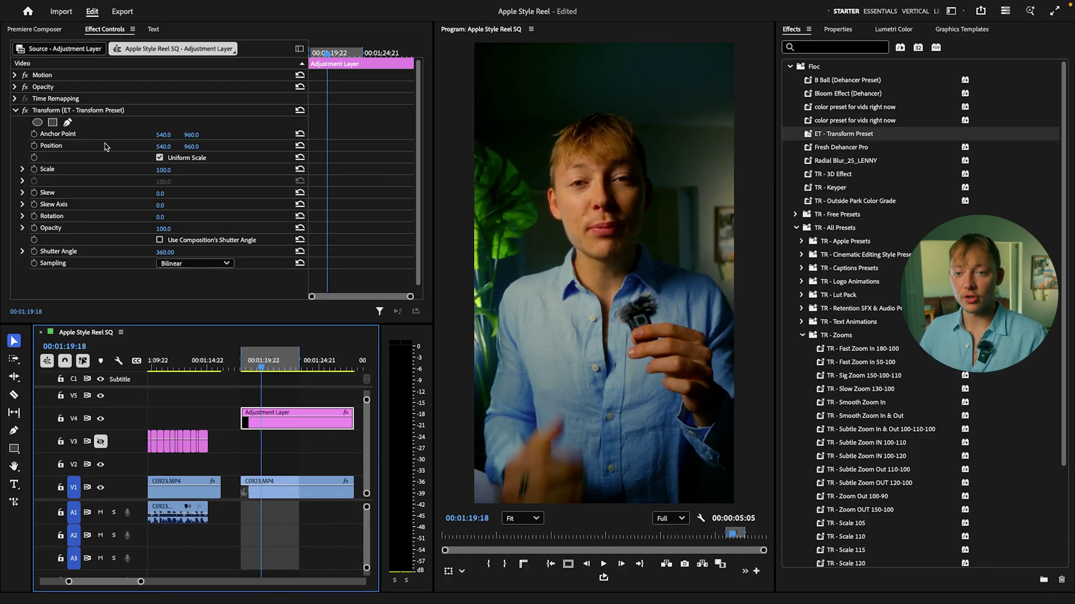
scroll(207, 145, "down", 1)
left_click_drag(329, 56, 309, 56)
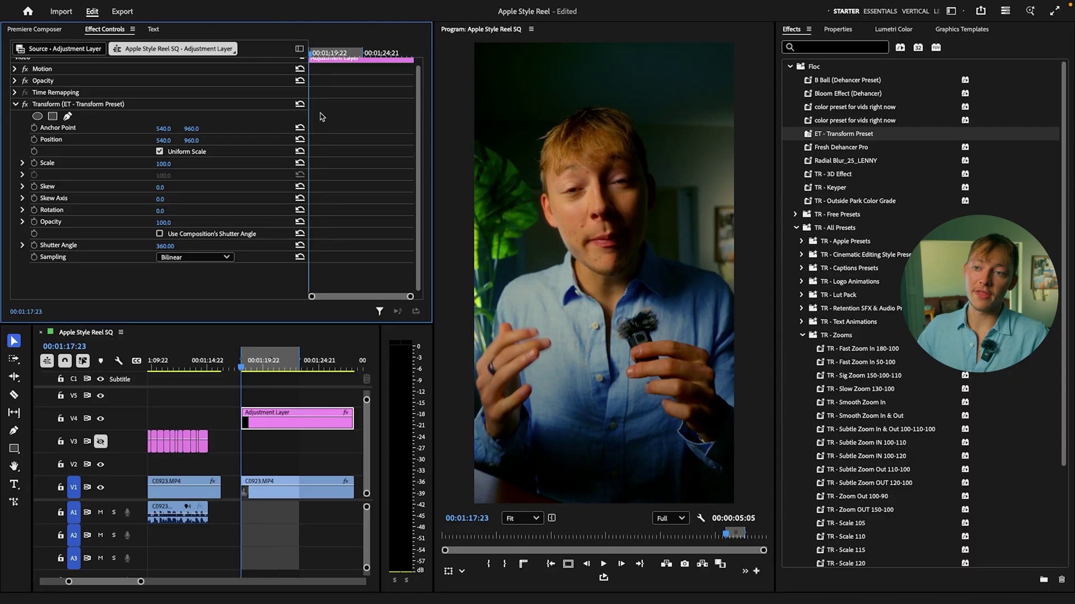
Step: Keyframe Scale at 150 on 00:01:17:23 and 100 on 00:01:20:16, then play it back
mouse_move(319, 53)
left_mouse_down()
mouse_move(330, 54)
mouse_move(310, 53)
left_mouse_up()
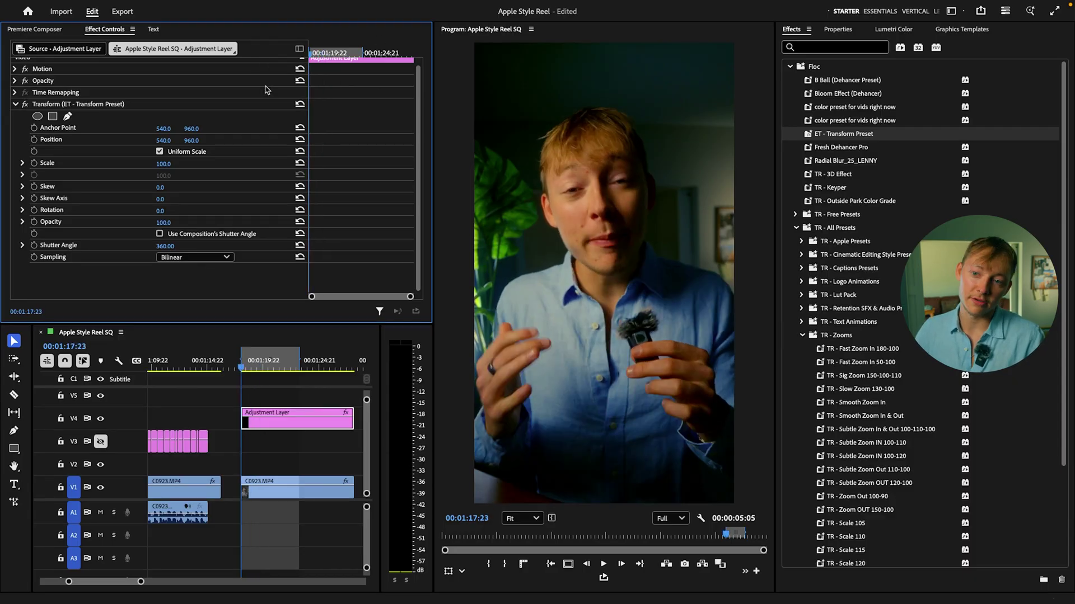
left_click(34, 164)
left_click(167, 163)
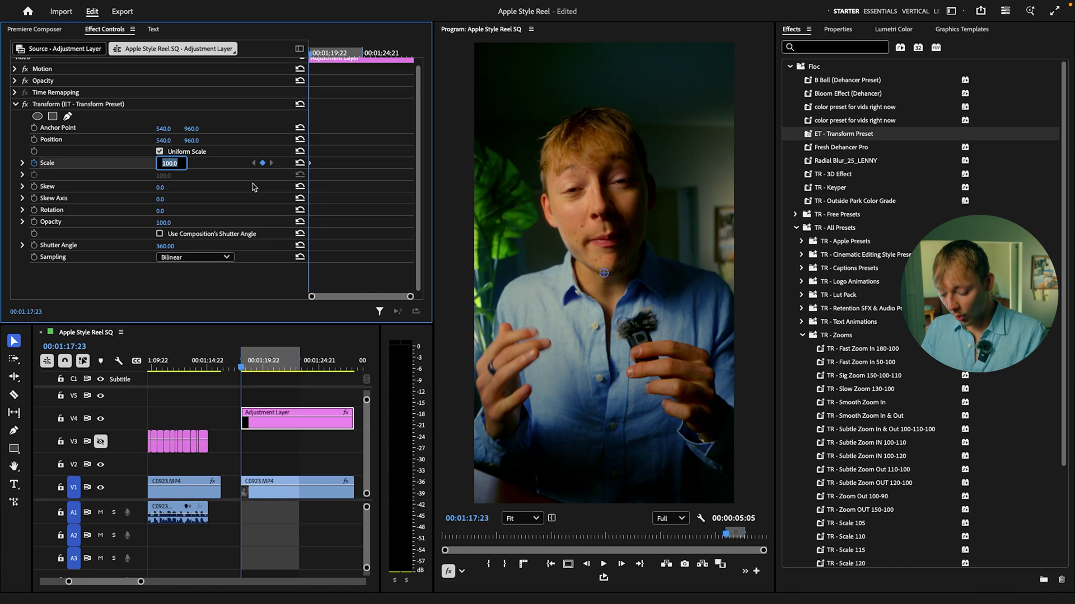
type("150")
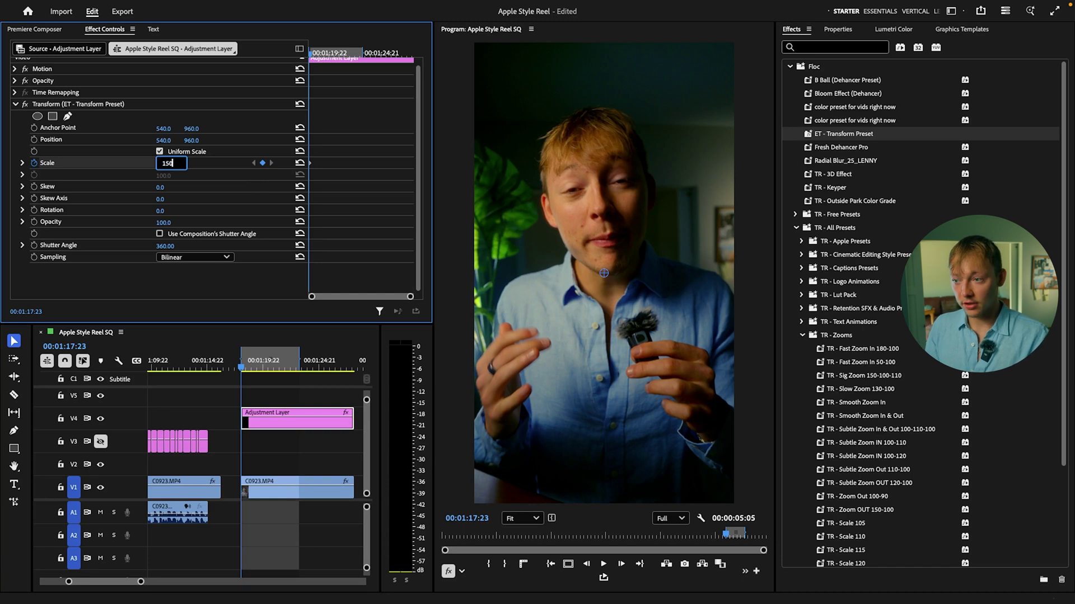
key("Return")
left_click_drag(321, 53, 339, 58)
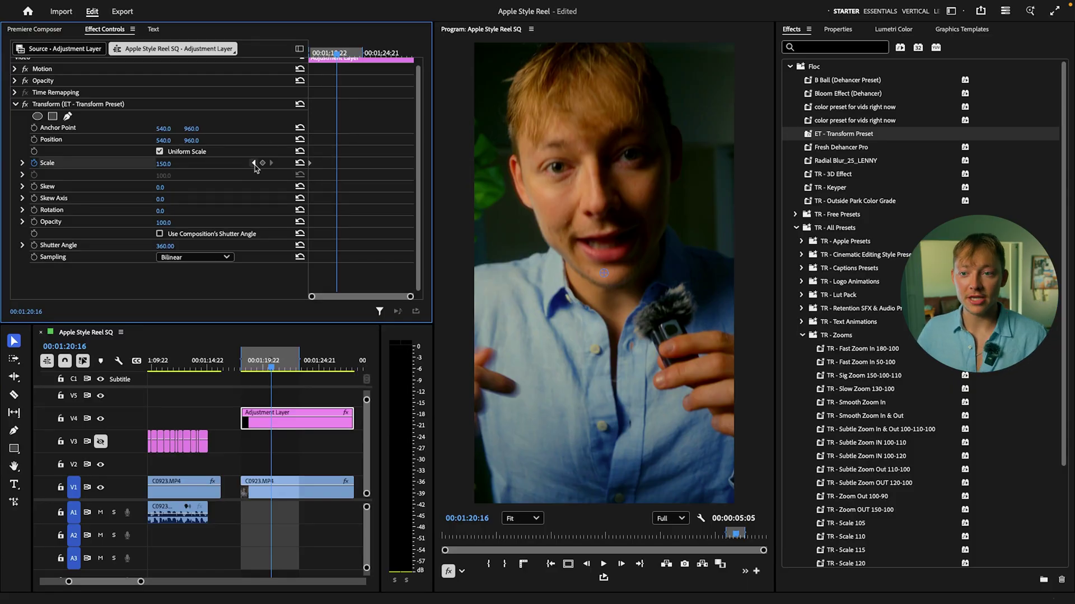
left_click(301, 163)
left_click_drag(339, 57, 310, 55)
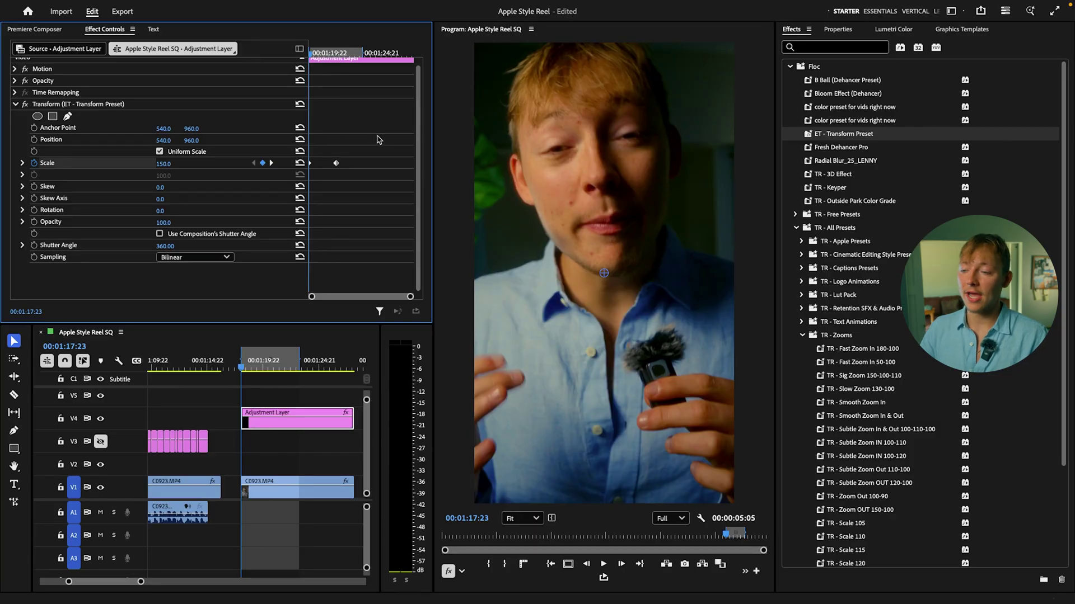
key("space")
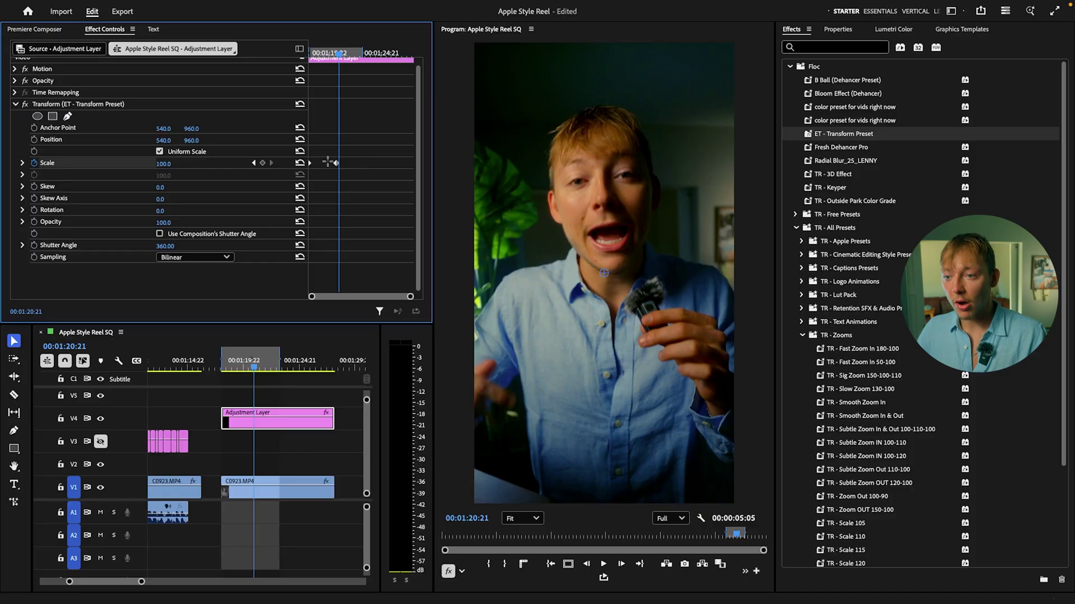
right_click(338, 169)
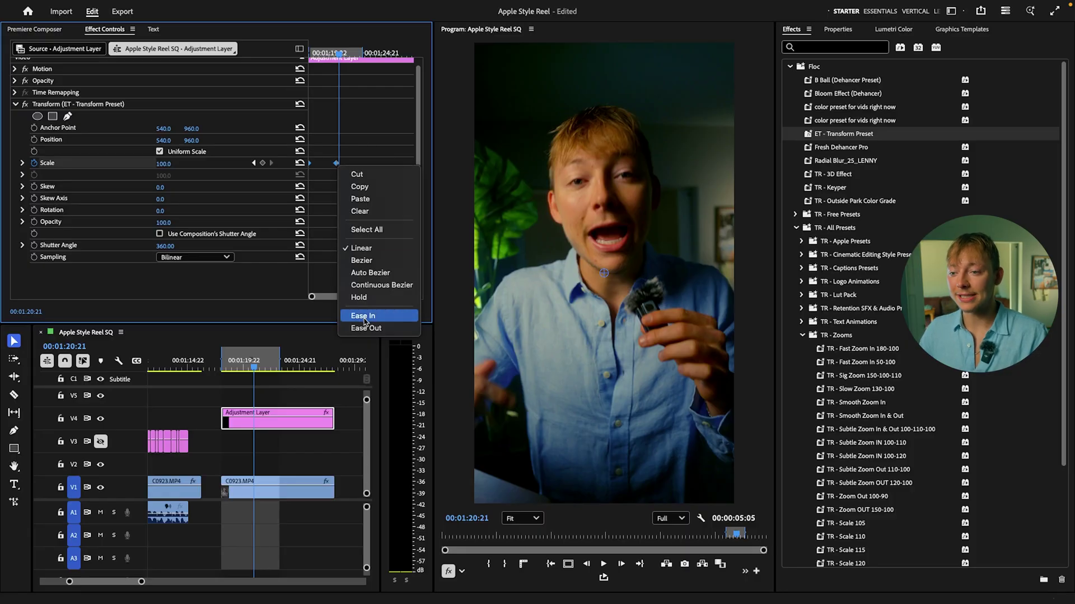
Step: Ease In and Ease Out the Scale keyframes and reshape the velocity curve to peak near 79.1/s
left_click(389, 317)
right_click(337, 168)
left_click(385, 330)
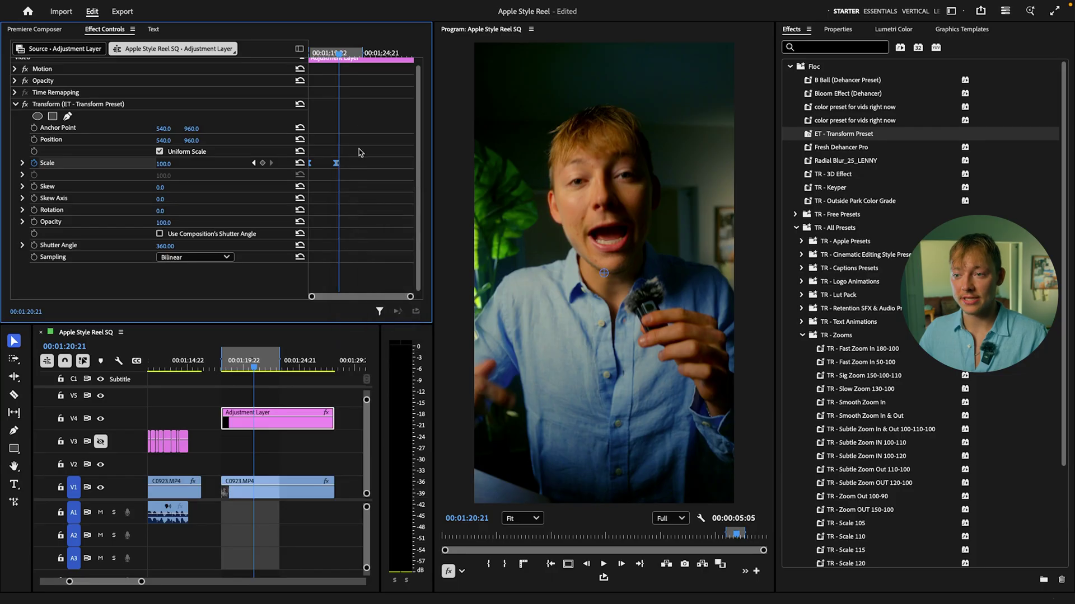
left_click(23, 163)
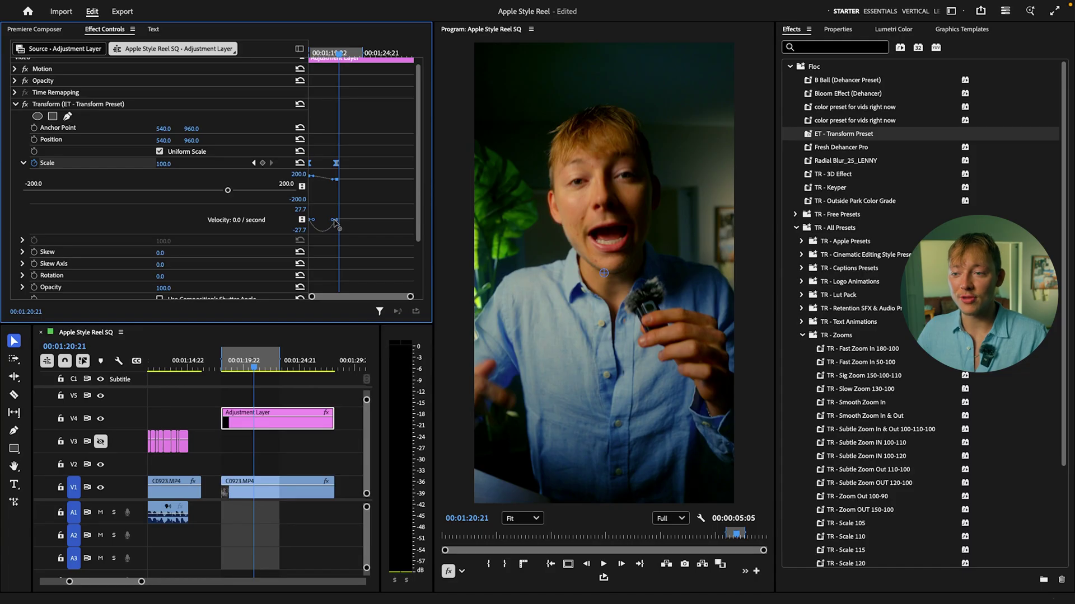
left_click_drag(334, 221, 315, 223)
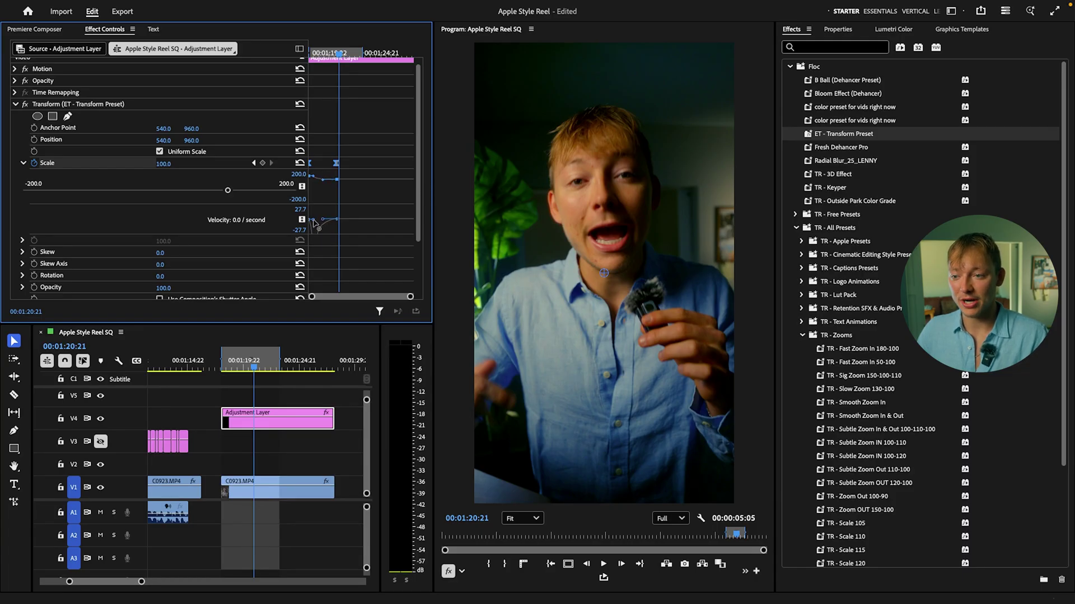
left_click_drag(313, 222, 316, 221)
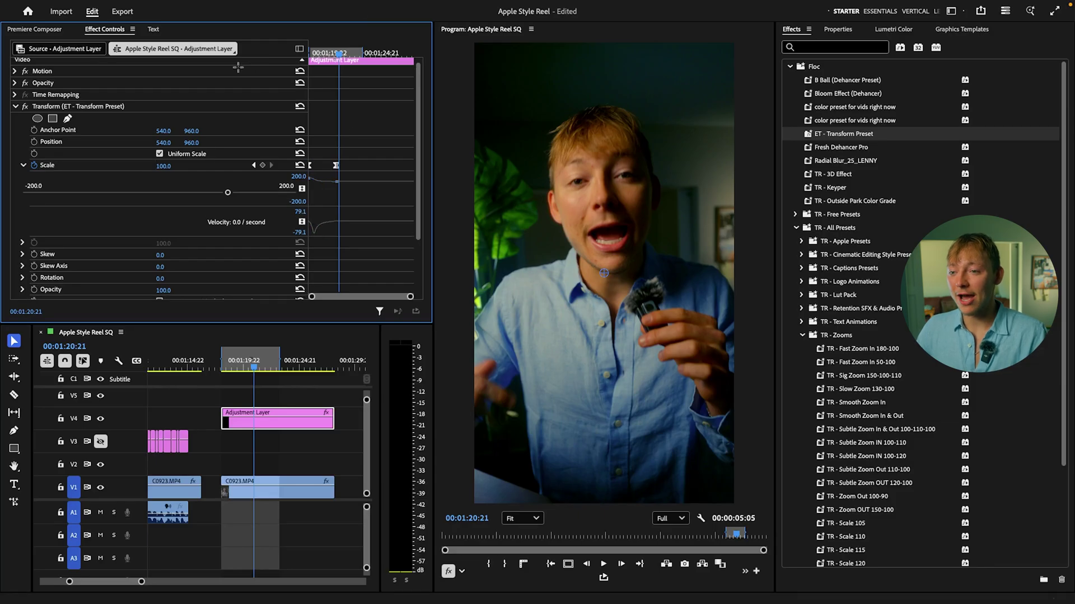
Step: Move the second Scale keyframe earlier so the 150→100 zoom-out runs faster, and replay it
key("Up")
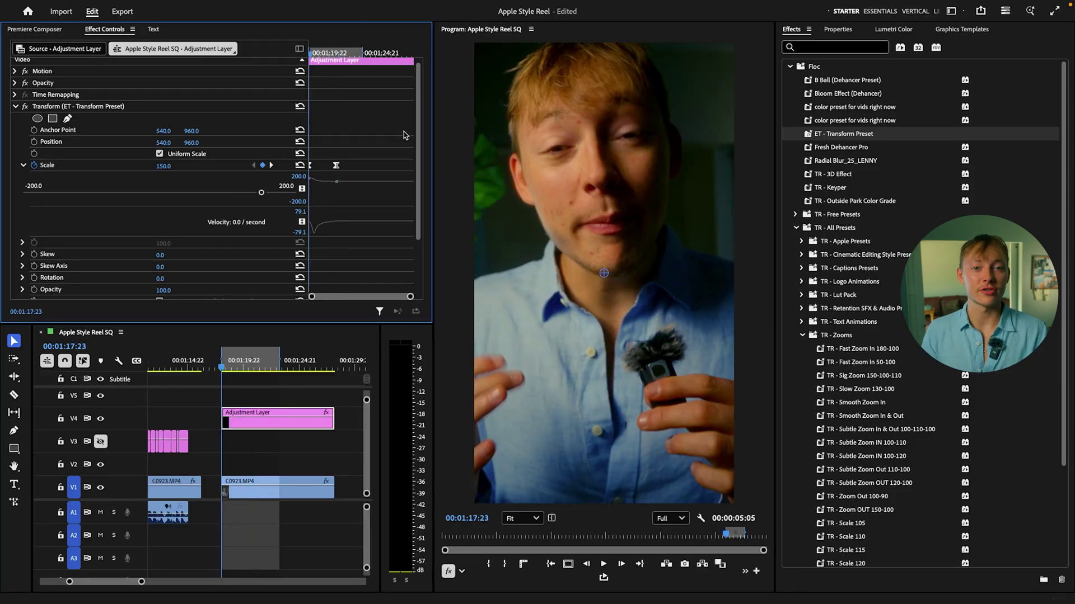
key("space")
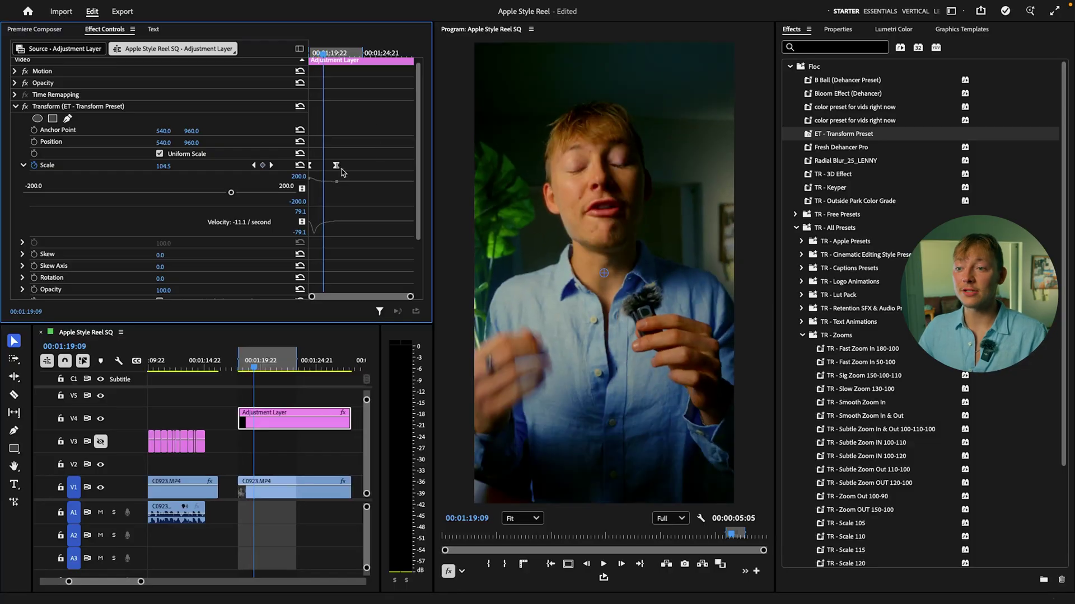
left_click_drag(336, 166, 327, 165)
key("Up")
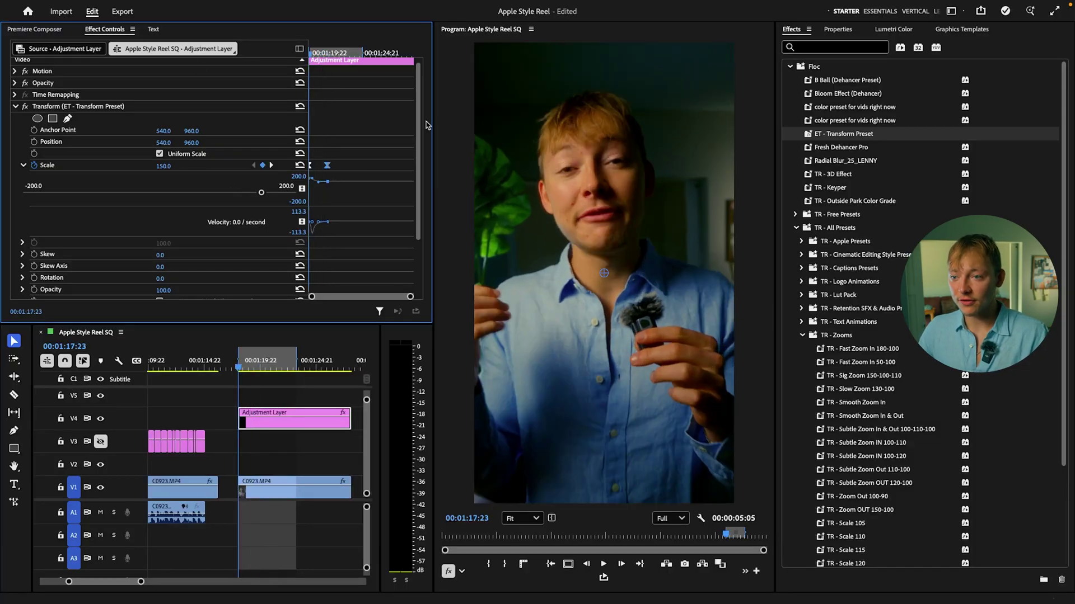
key("space")
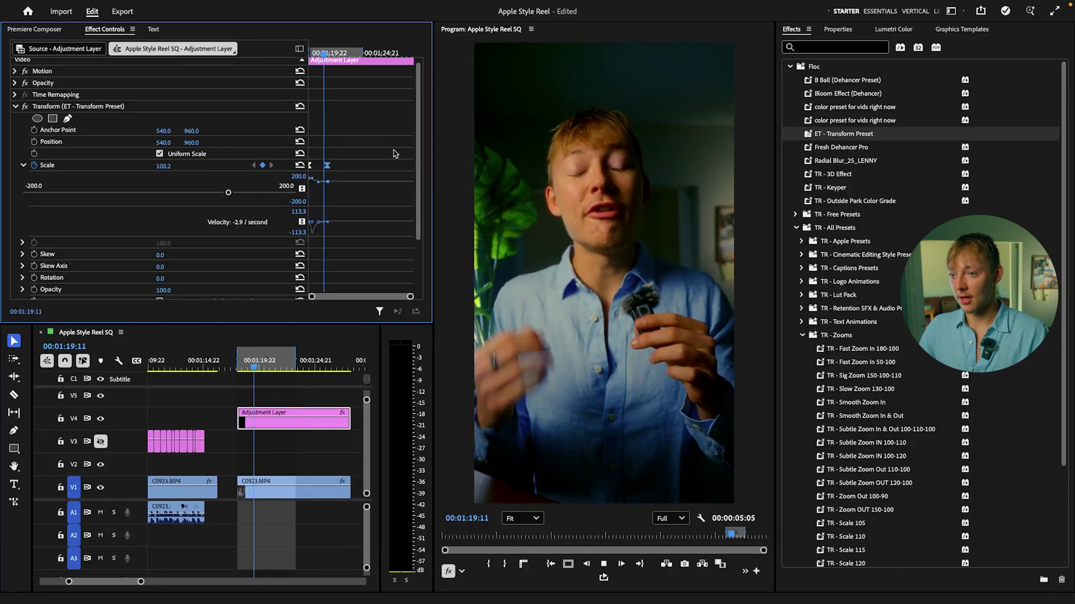
key("space")
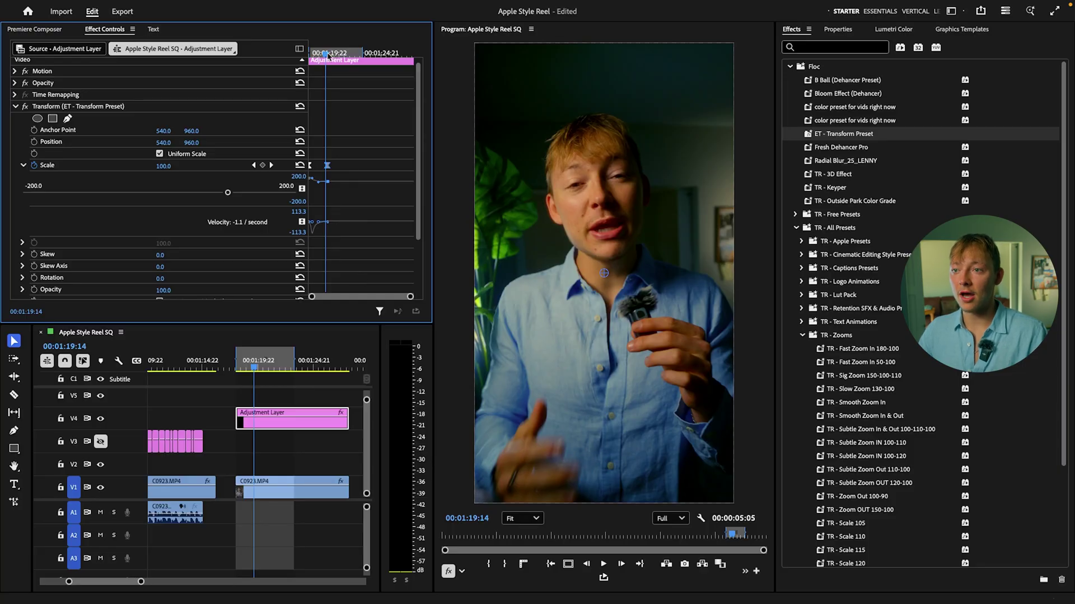
Step: Extend the out point to the adjustment layer's end and set Scale to 110 there
left_click_drag(367, 54, 413, 54)
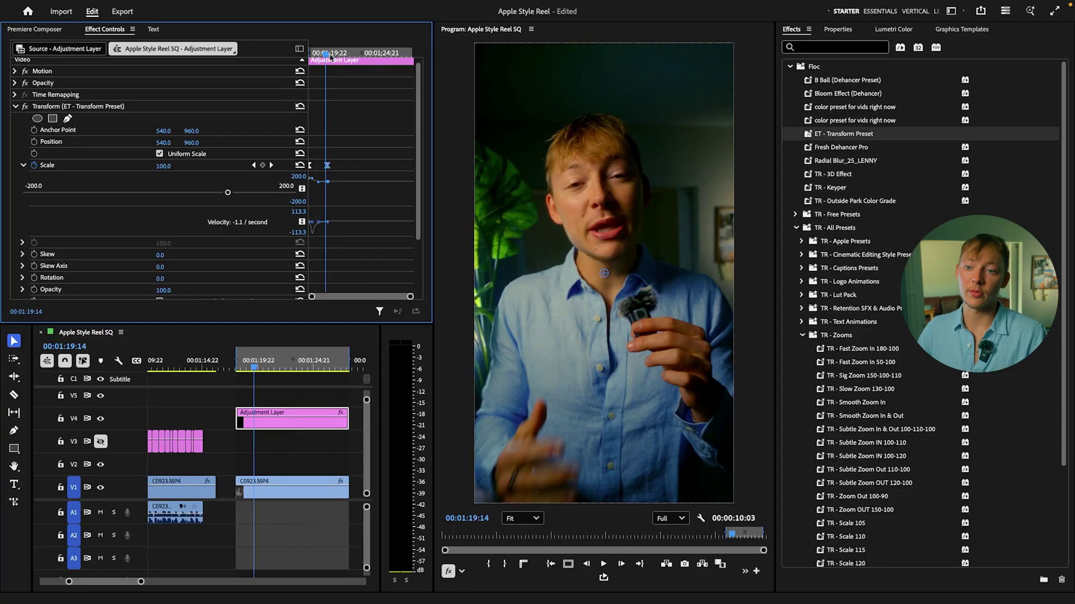
left_click_drag(331, 54, 429, 52)
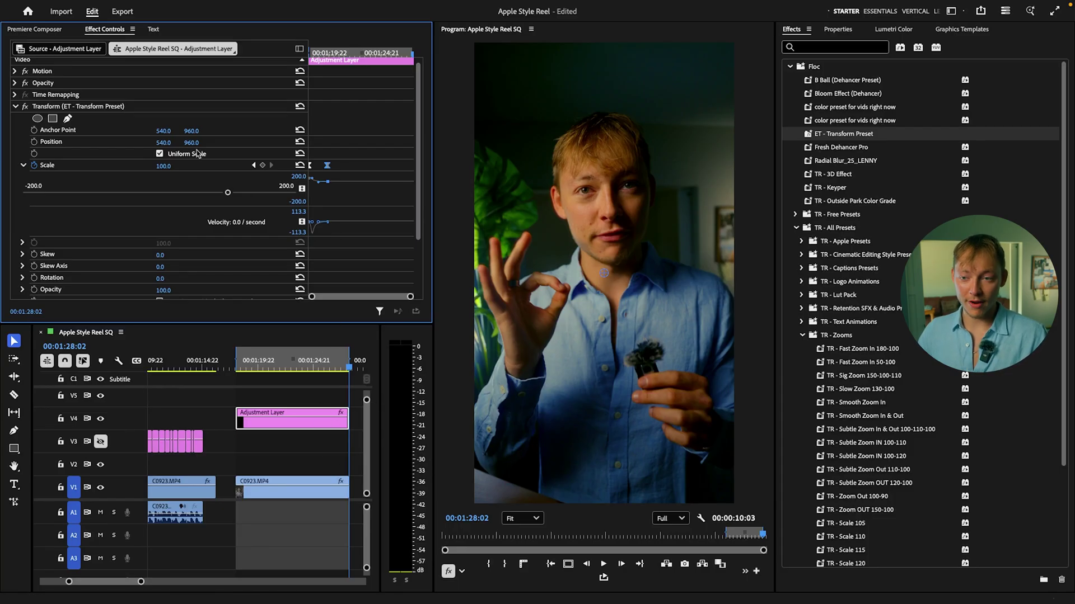
left_click_drag(162, 166, 172, 166)
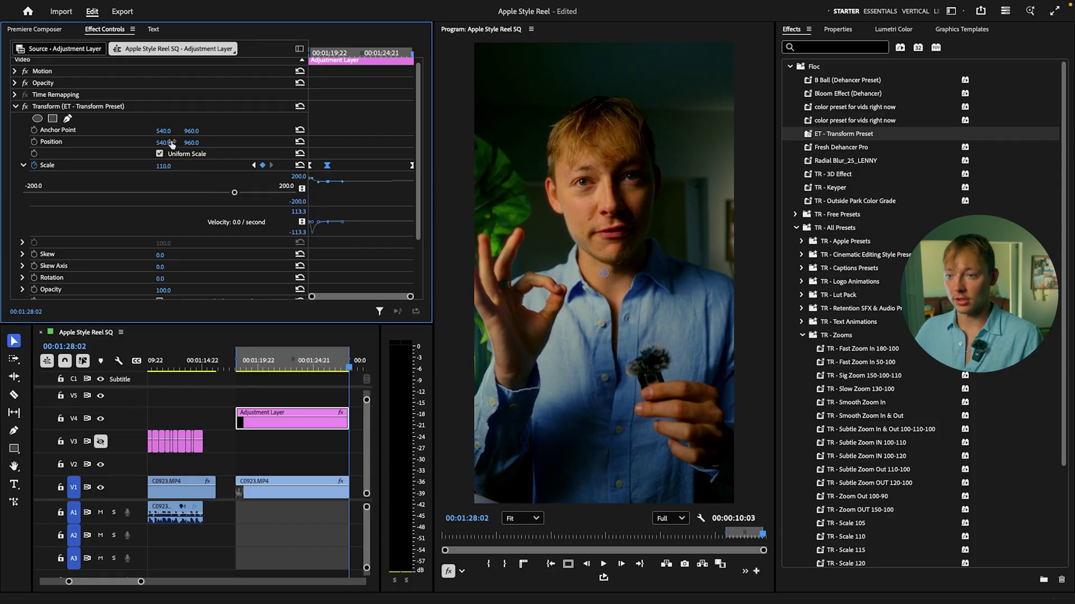
left_click(235, 364)
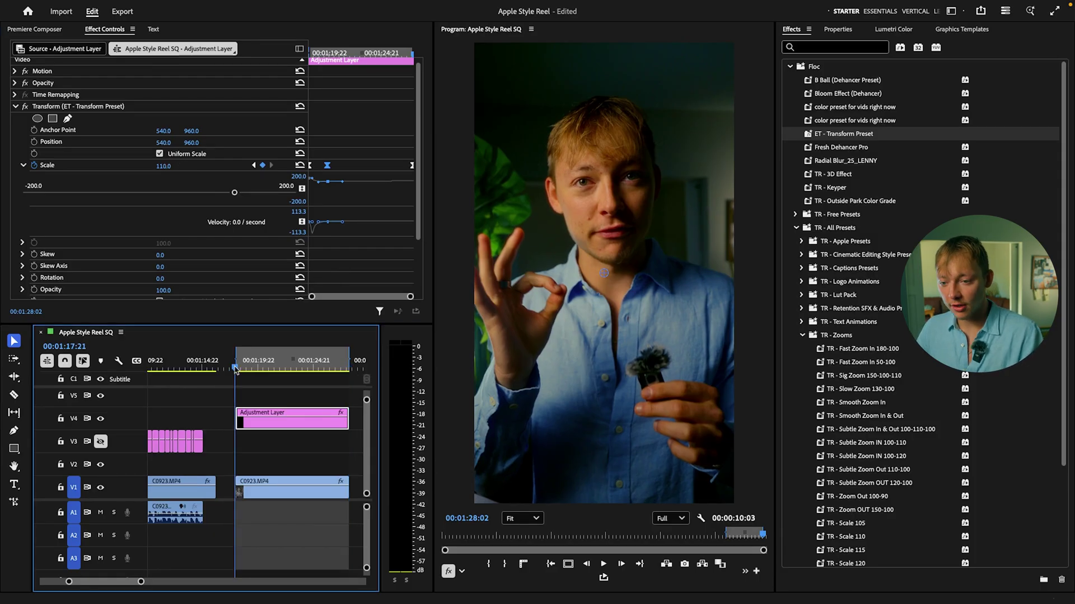
mouse_move(142, 4)
left_click(178, 6)
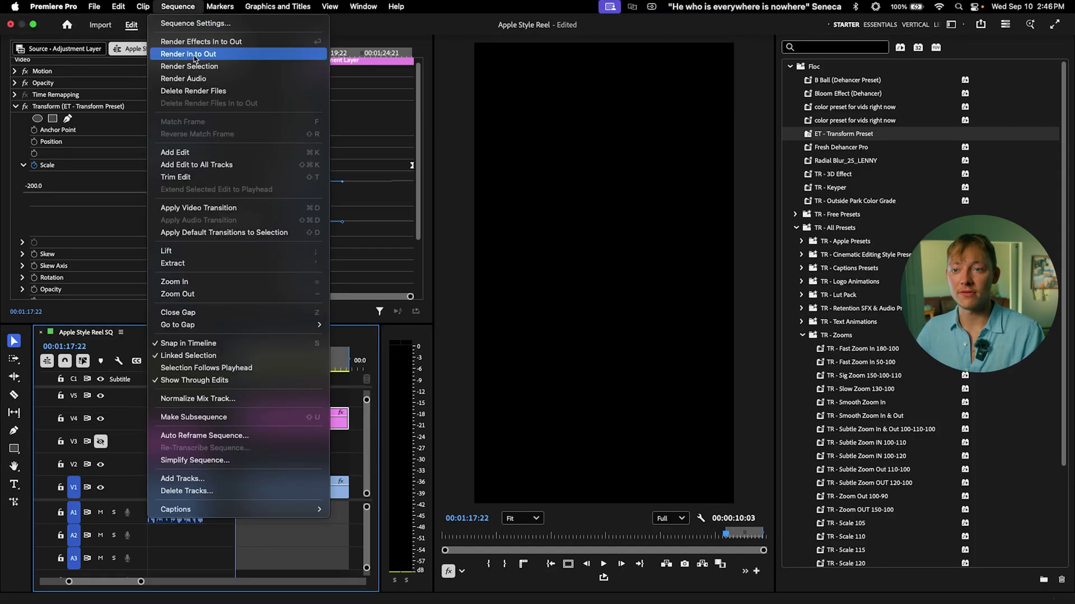
Step: Render previews for the in-to-out range, then deselect the adjustment layer
left_click(179, 54)
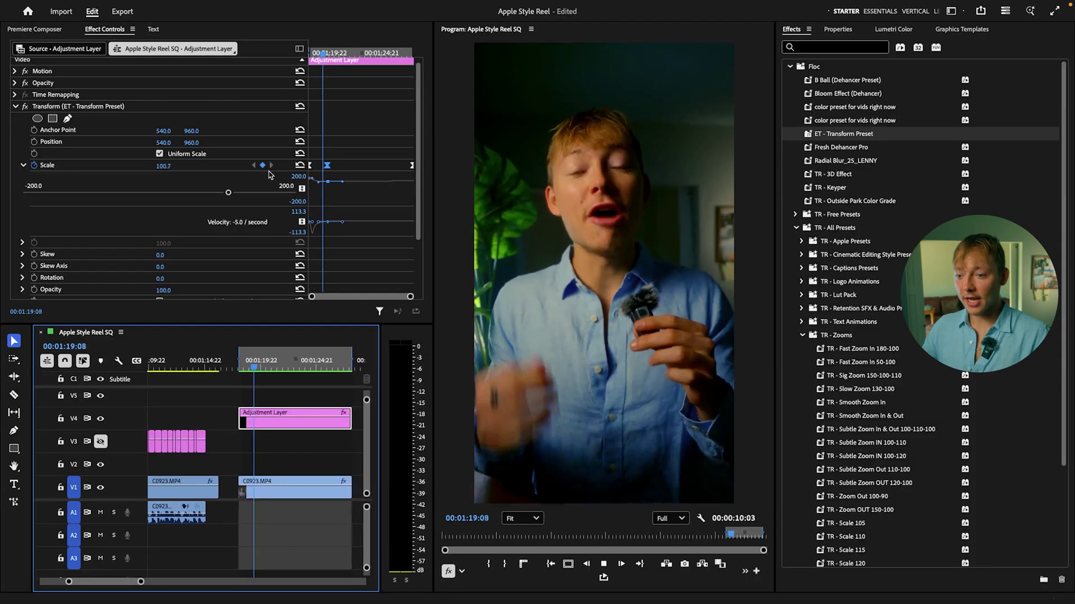
left_click(325, 465)
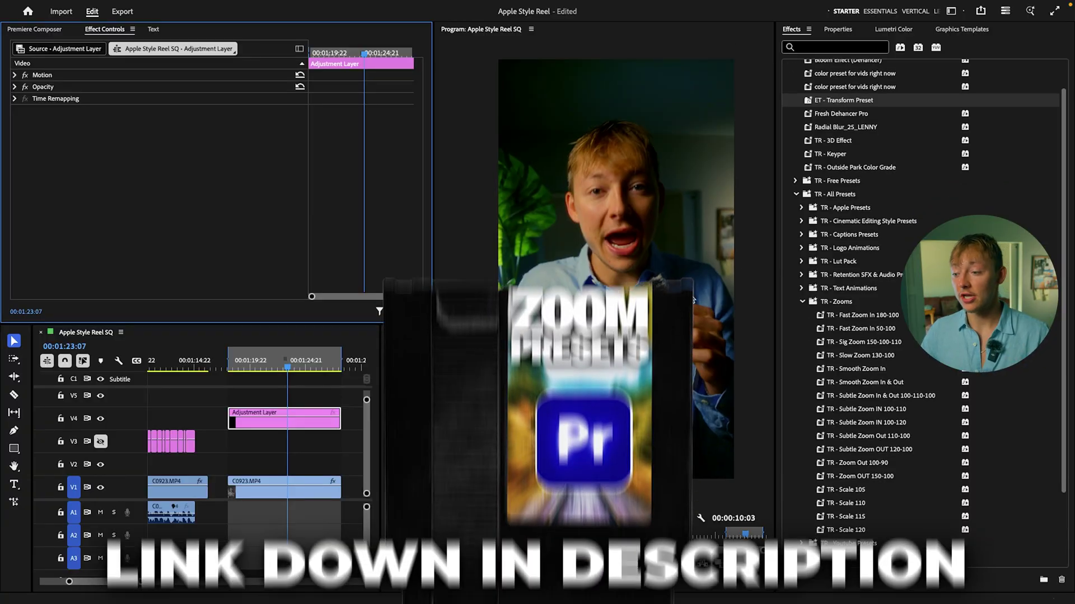
Step: Apply the TR - Sig Zoom 150-100-110 preset from the TR - Zooms folder to the adjustment layer
scroll(883, 296, "down", 3)
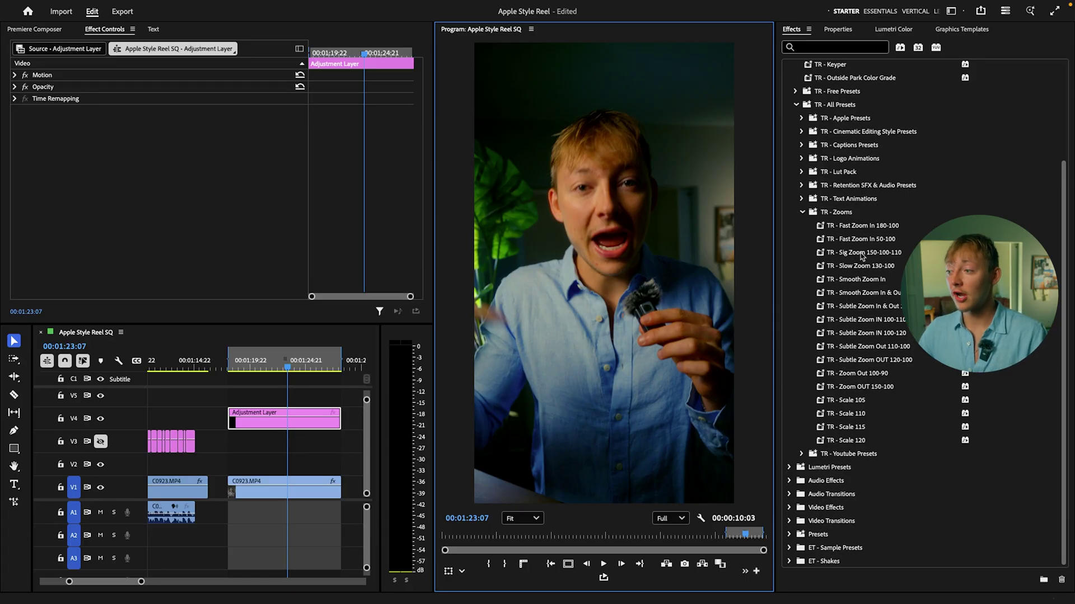
left_click_drag(862, 252, 246, 418)
Step: Preview the adjustment layer's 150→100→110 signature zoom from the layer's start
left_click(353, 148)
key("Up")
key("space")
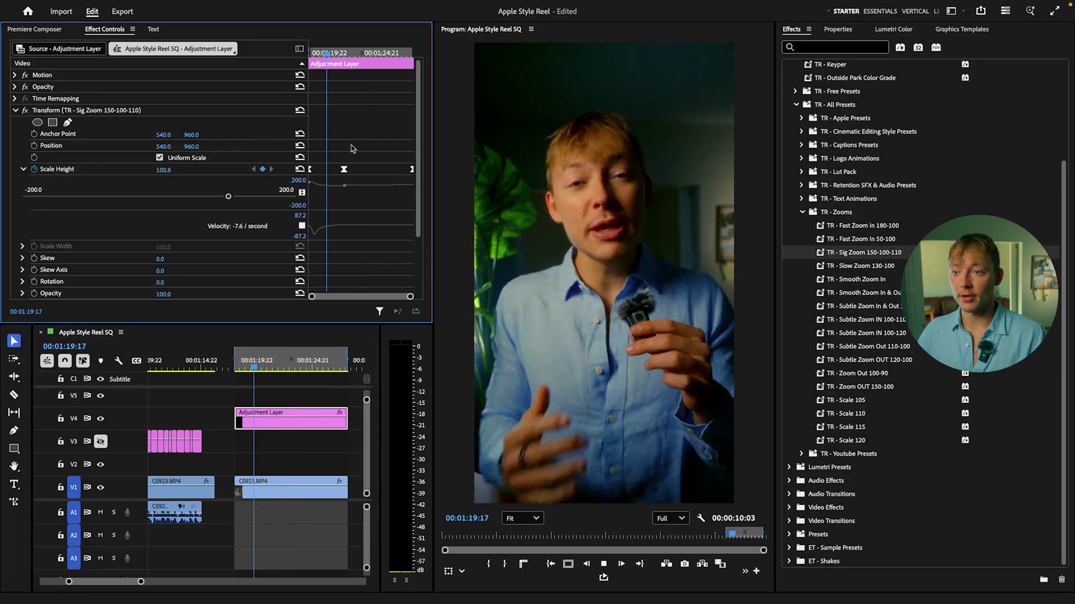
key("space")
key("Up")
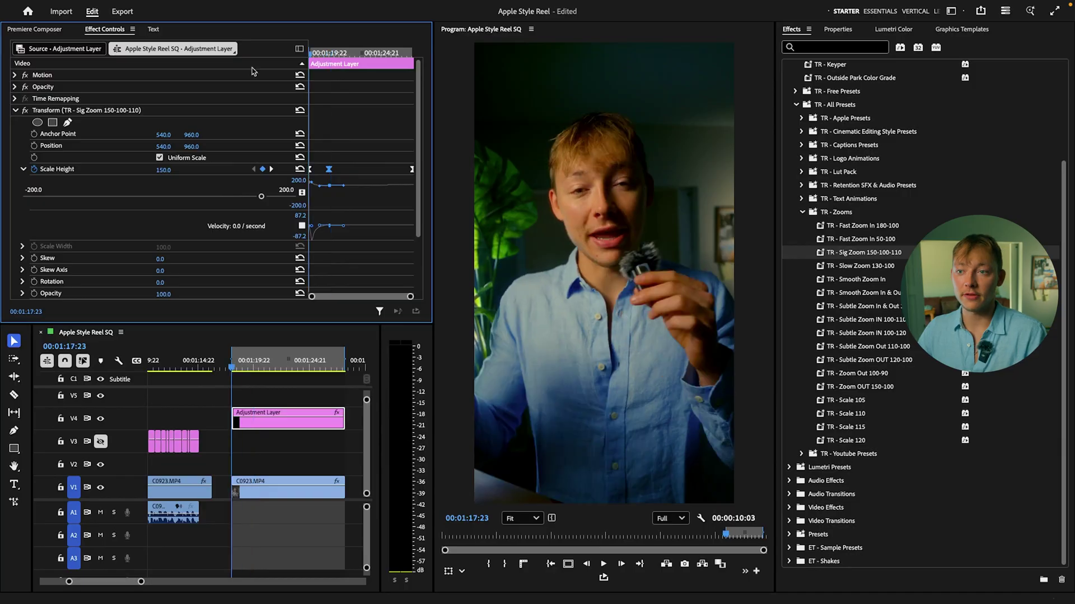
key("space")
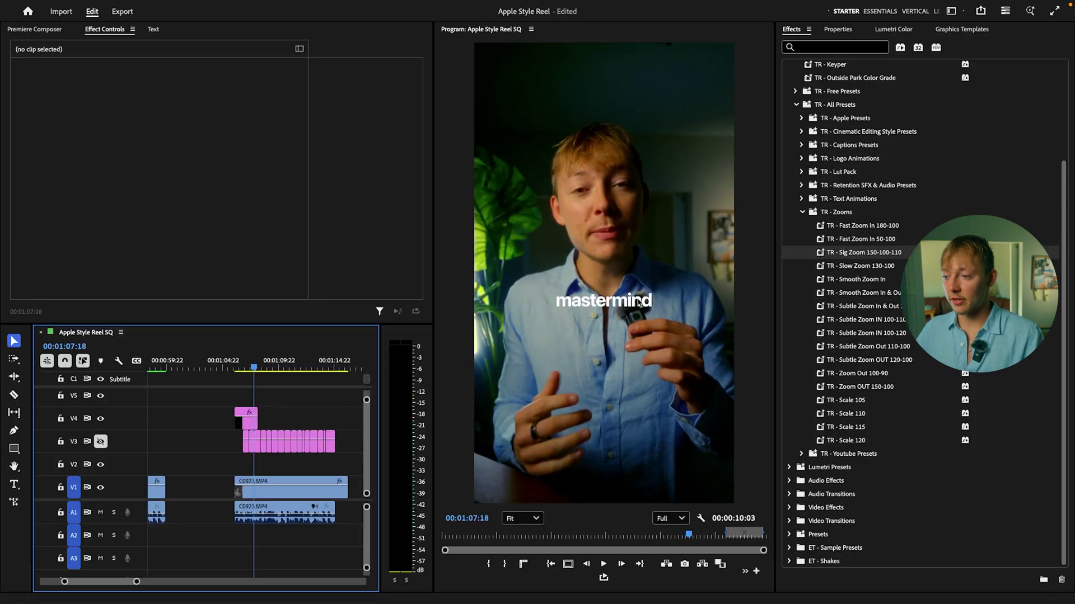
Step: Review the title section, zoom the timeline in, and move the mastermind clip from V4 to V3
key("space")
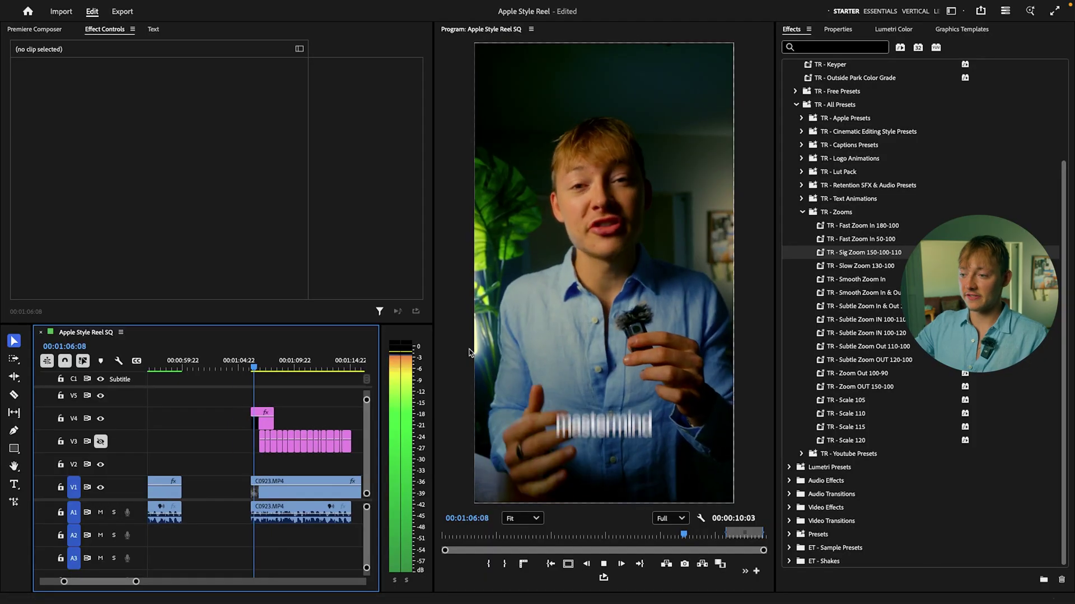
key("space")
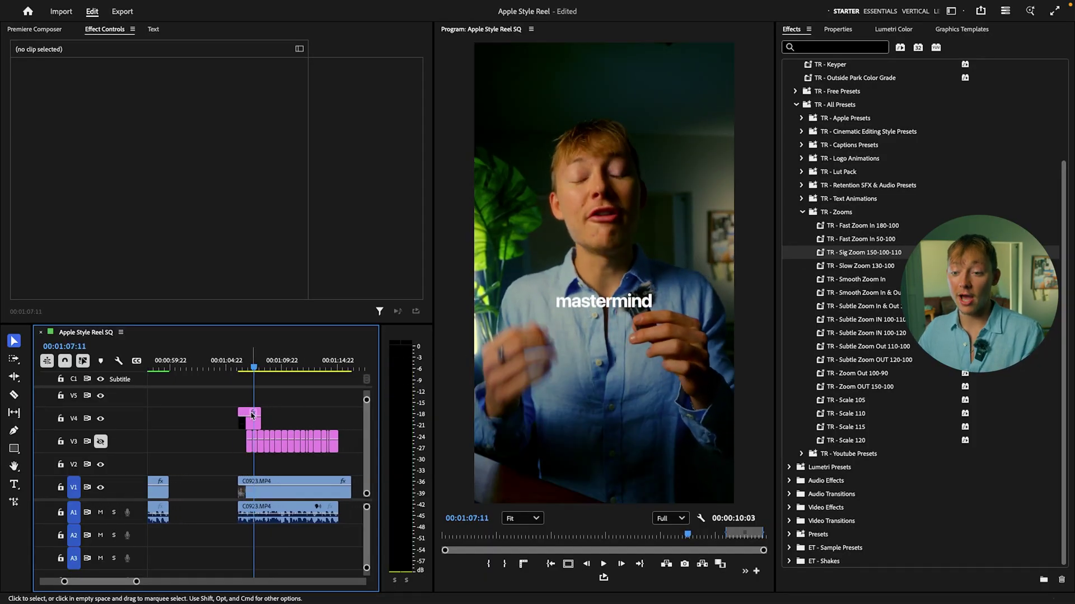
key("equal")
key("equal")
left_click_drag(263, 422, 258, 442)
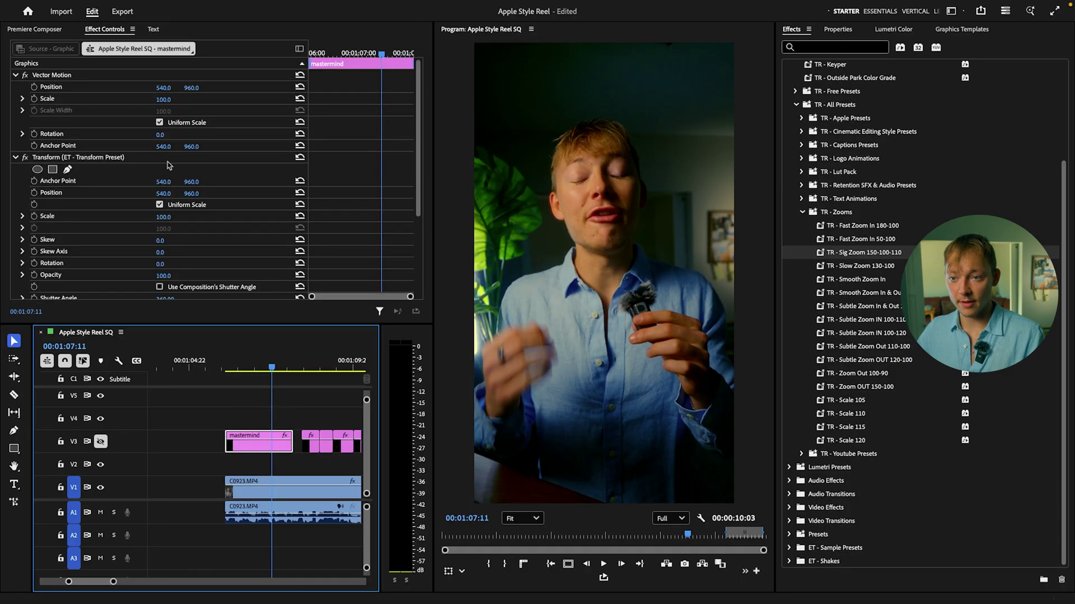
Step: Remove the title's ET - Transform Preset and browse the TR - Text and Logo Animations presets
left_click(77, 158)
key("Delete")
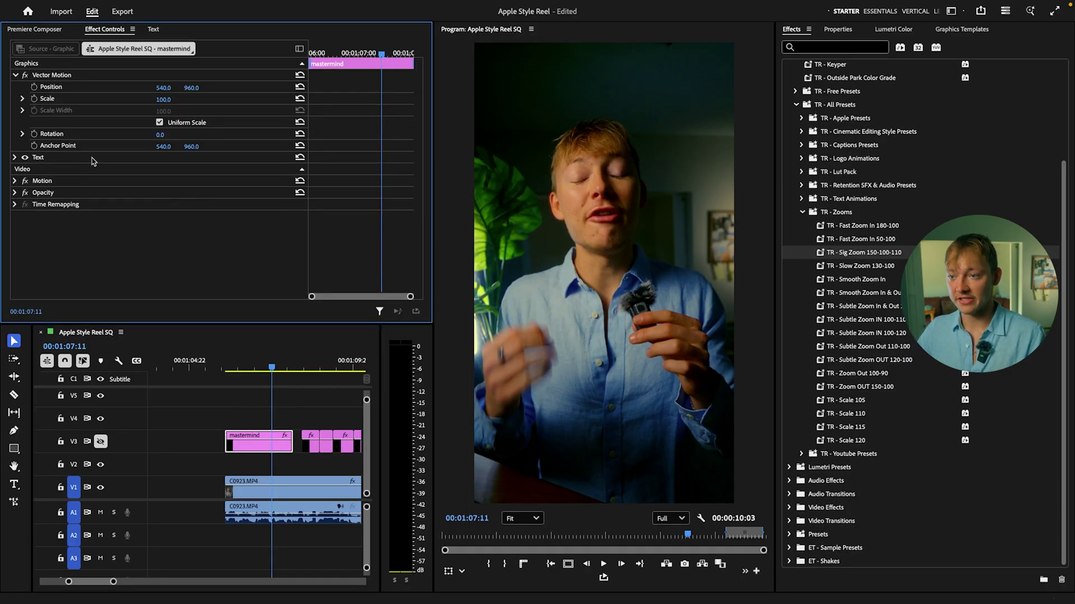
left_click(810, 212)
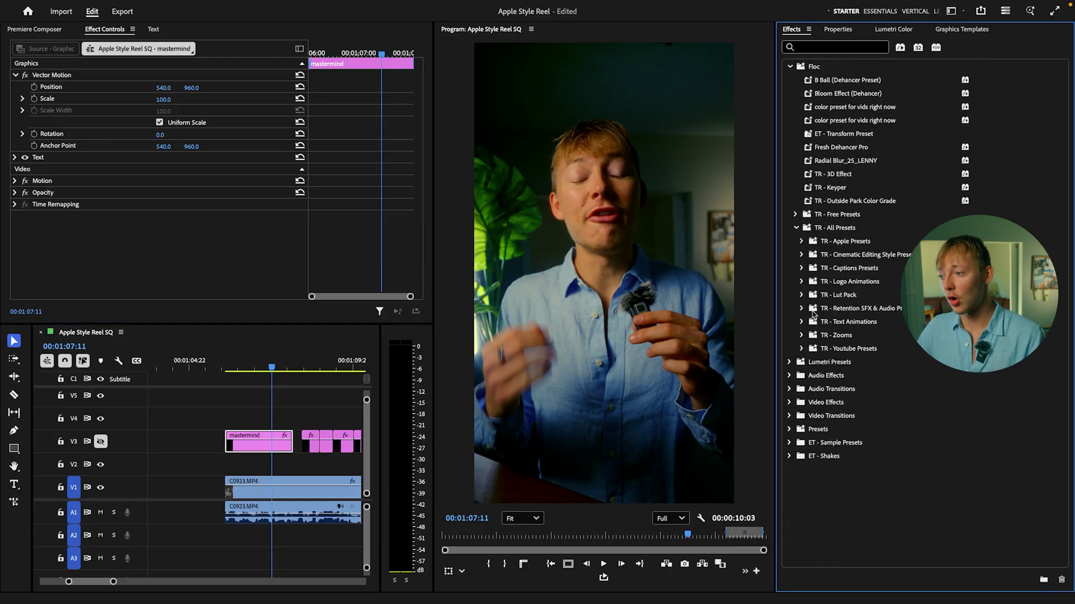
left_click(801, 323)
scroll(876, 340, "down", 5)
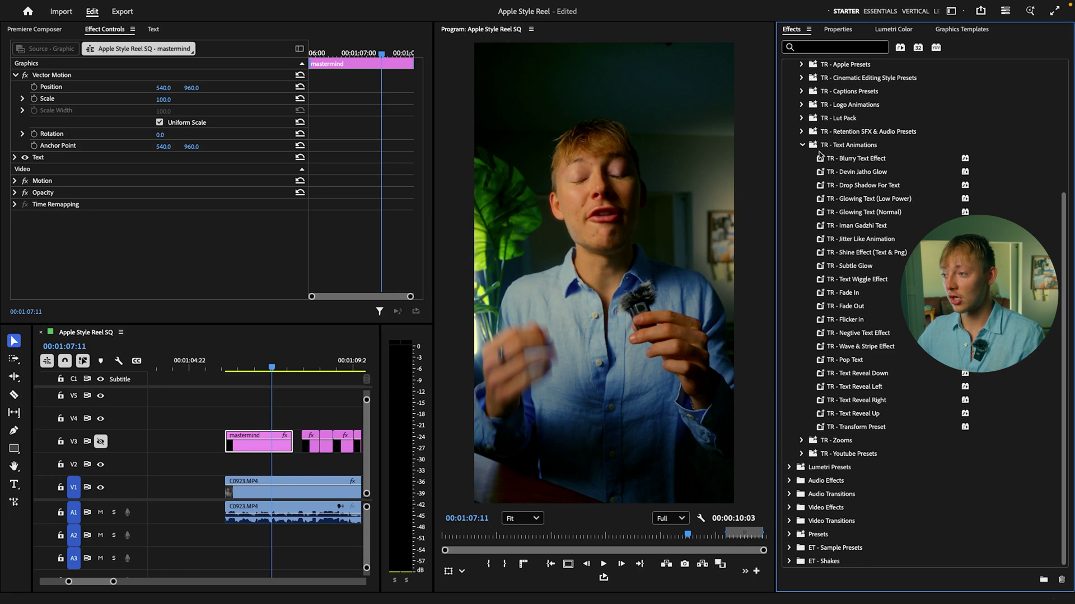
left_click(803, 145)
left_click(801, 282)
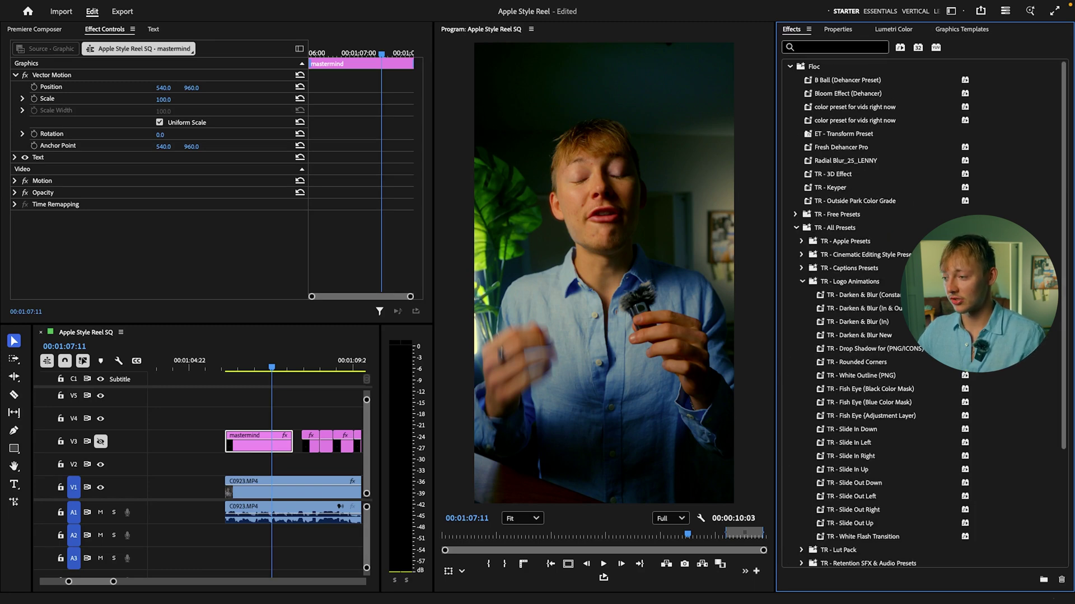
scroll(811, 400, "down", 2)
Step: Apply a TR - Logo Animations preset to the mastermind clip and review its slide-up
left_click_drag(846, 413, 252, 441)
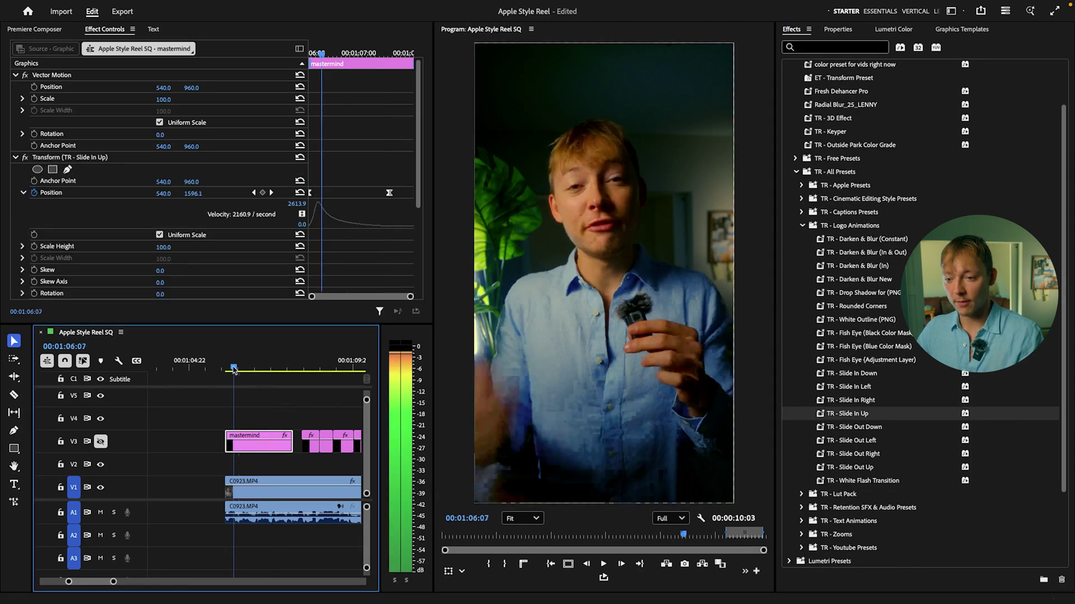
key("Up")
key("space")
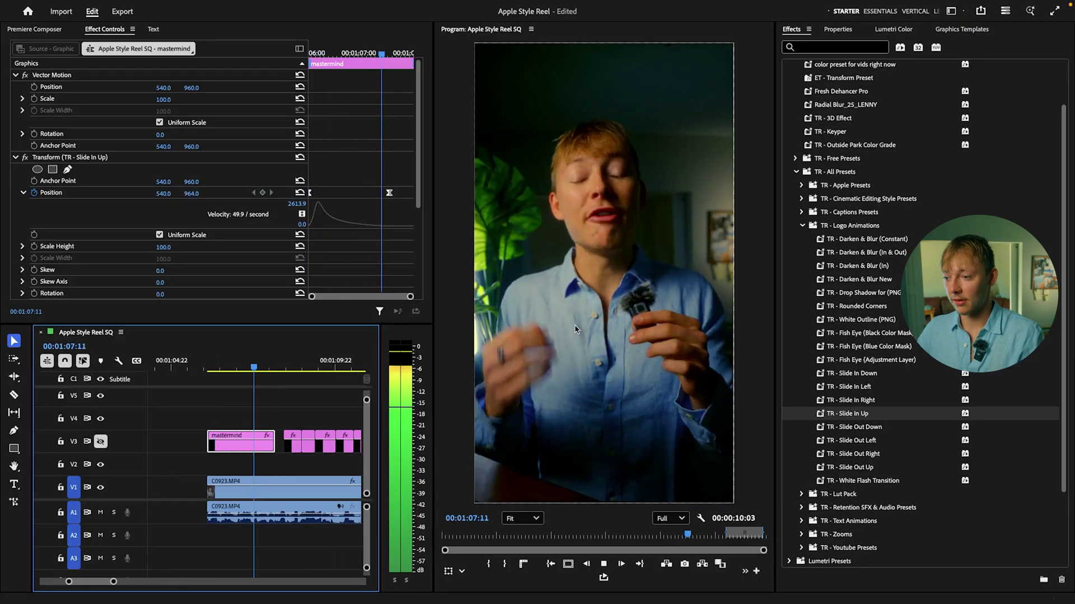
key("space")
key("Up")
key("space")
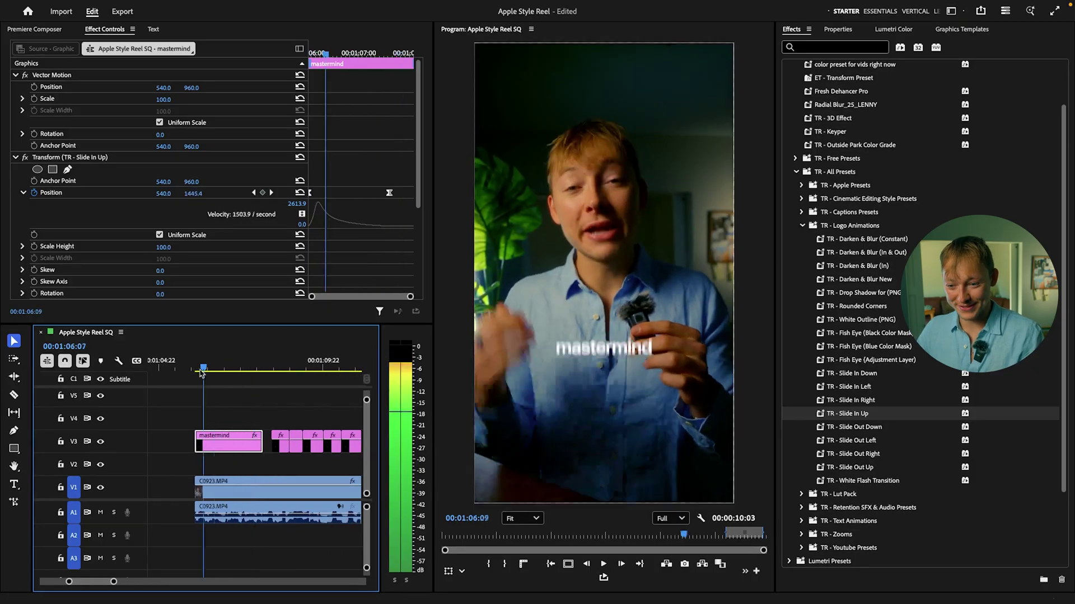
key("space")
key("Up")
key("space")
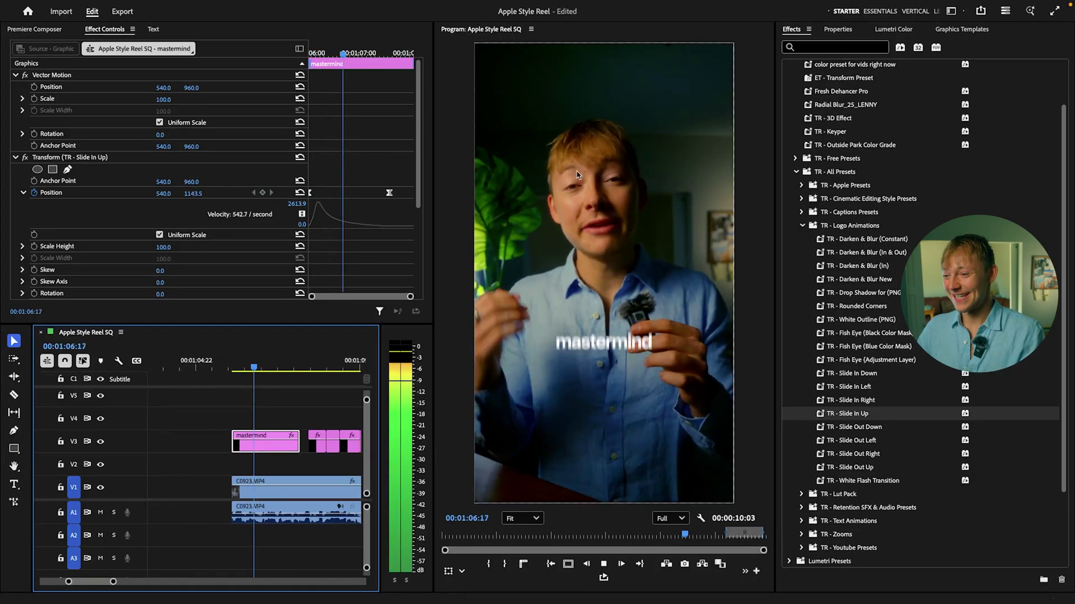
key("space")
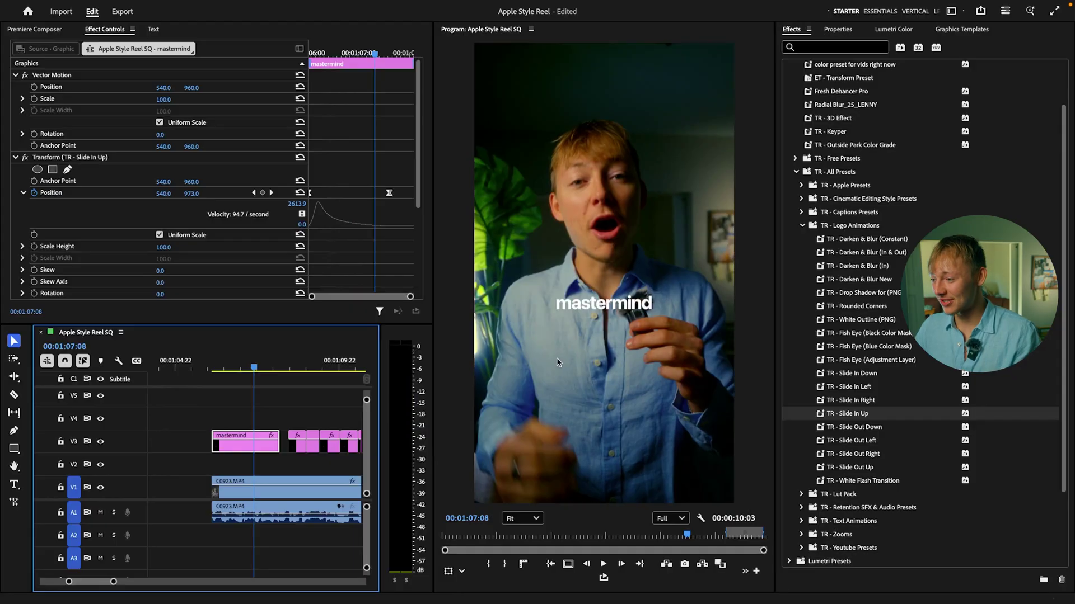
Step: Apply TR - Slide In Down to the title, then delete its slide-in Transform effect
left_click(856, 374)
left_click_drag(271, 425, 259, 442)
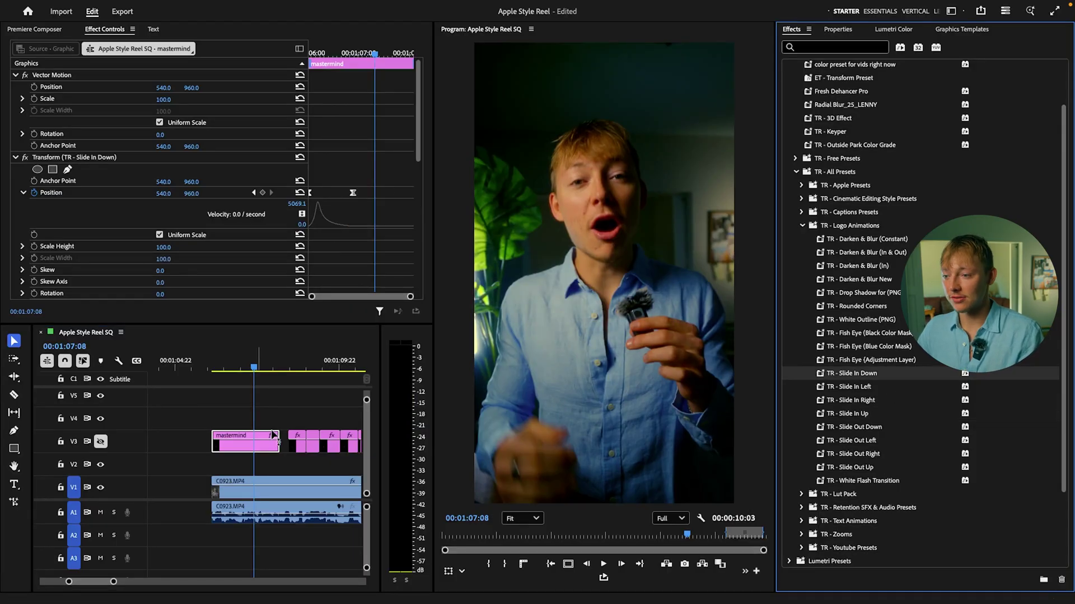
left_click(331, 53)
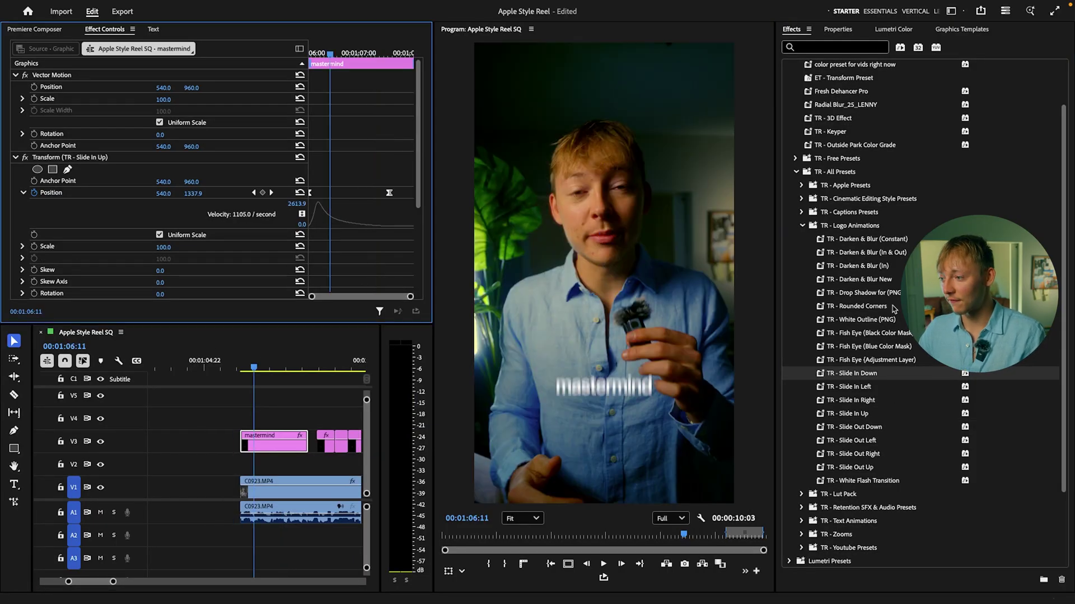
left_click(861, 313)
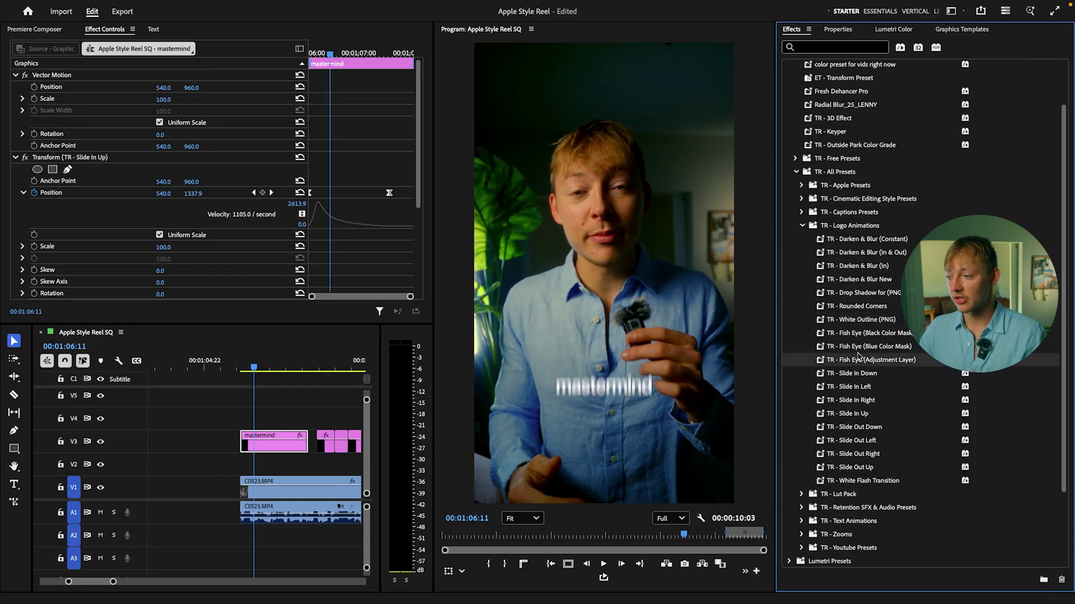
left_click(117, 159)
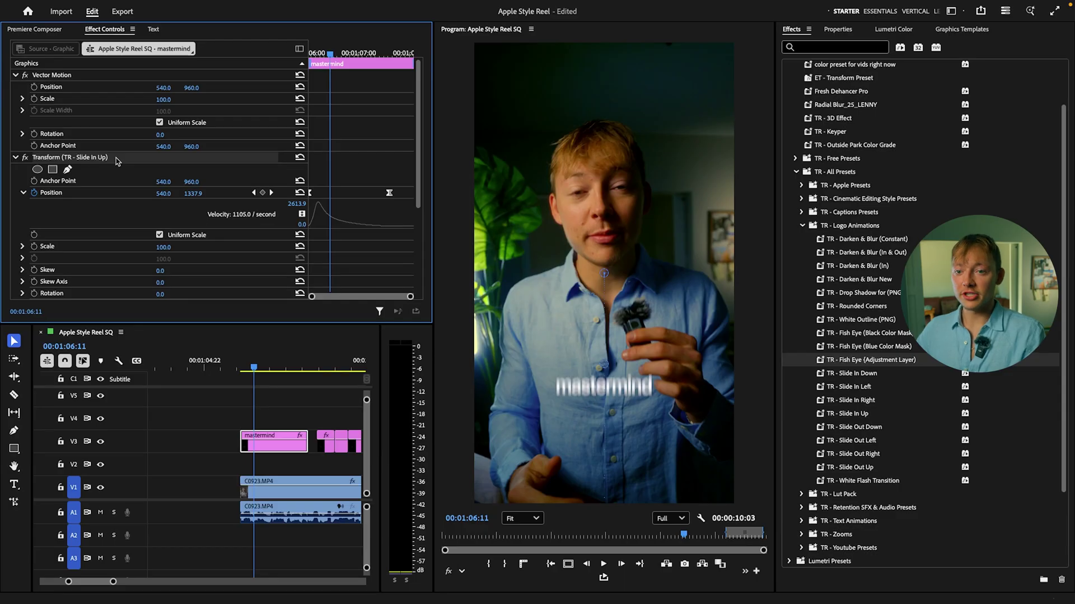
key("Delete")
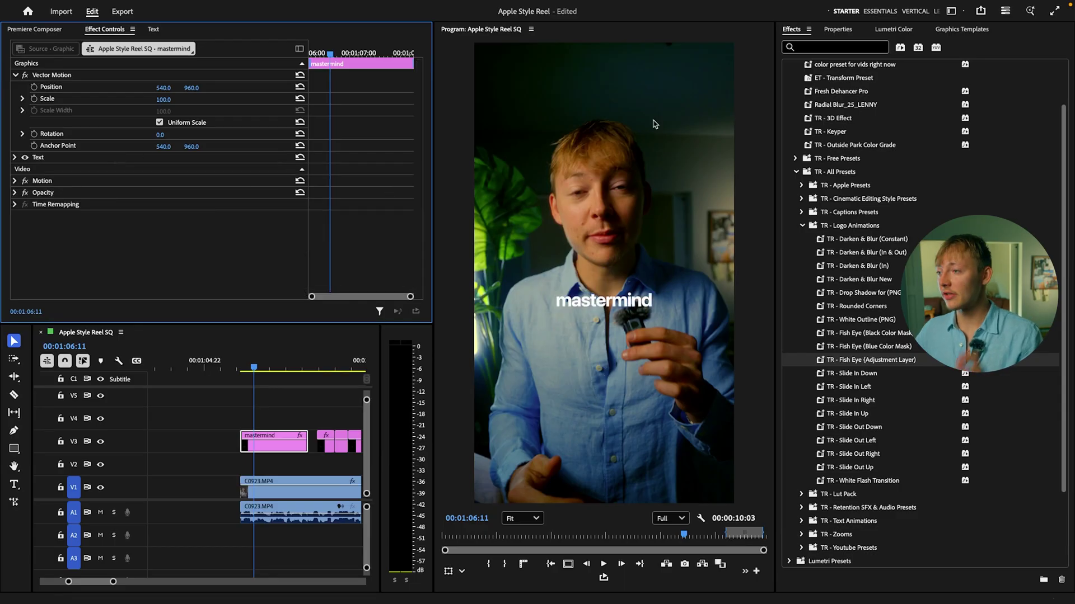
Step: Search effects for 'tran' and apply ET - Transform Preset to the mastermind clip
scroll(849, 210, "up", 2)
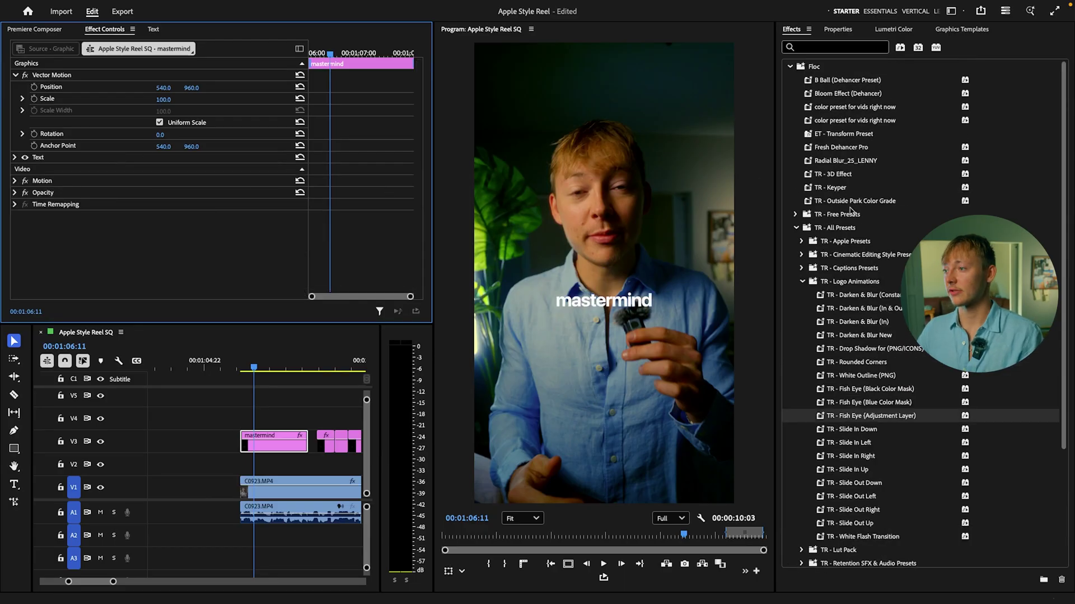
left_click(832, 48)
type("tran")
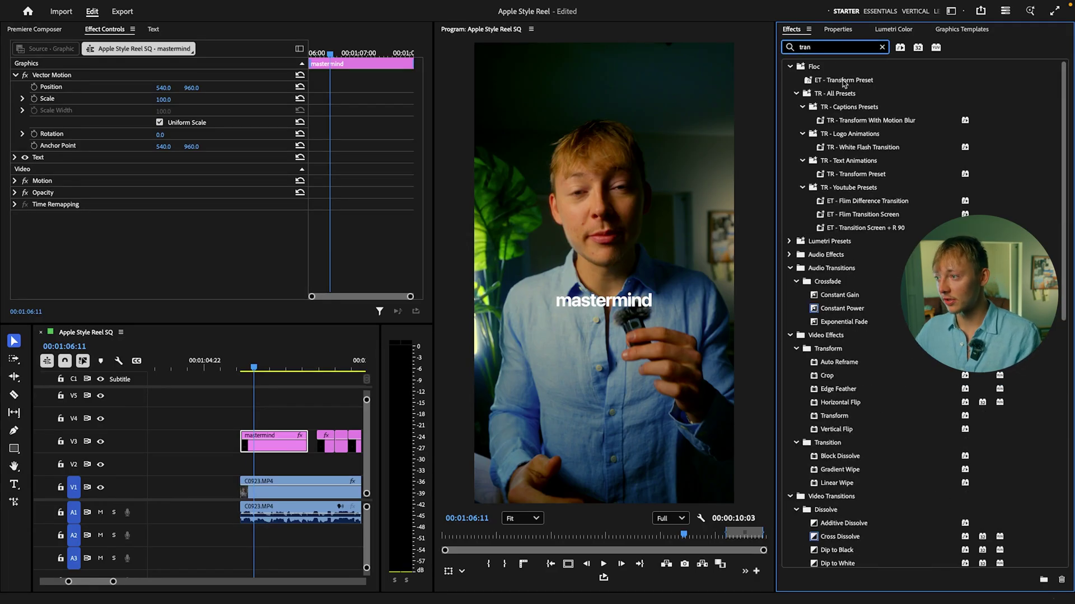
left_click_drag(843, 83, 263, 442)
scroll(206, 228, "down", 4)
scroll(206, 228, "up", 2)
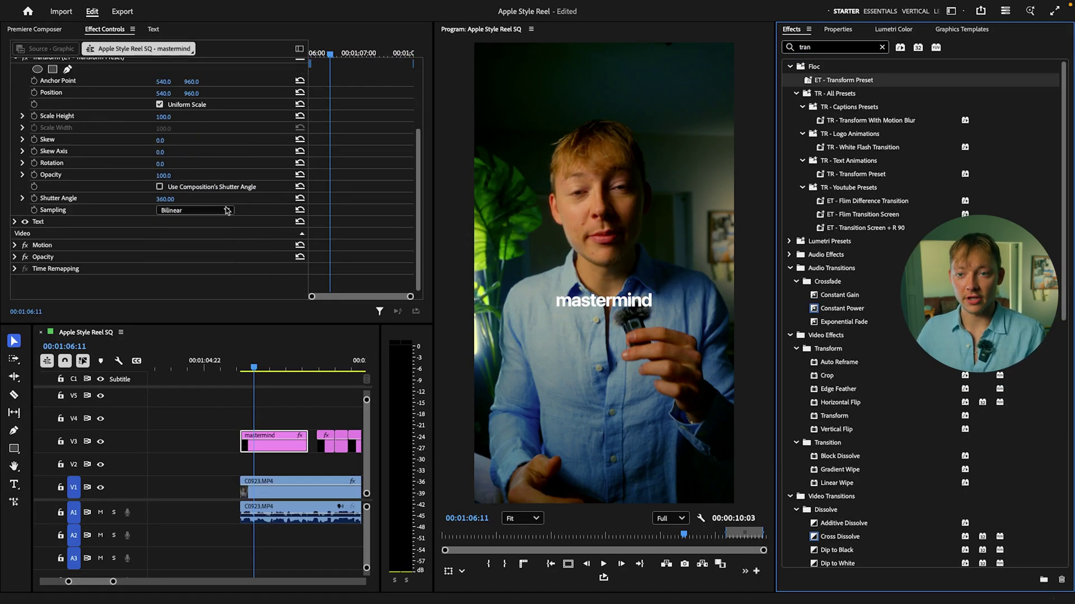
scroll(206, 228, "down", 5)
Step: At the title's first frame, push Transform Position Y to 1840, below the frame
left_click(255, 182)
key("shift+Left")
key("shift+Left")
scroll(253, 182, "up", 4)
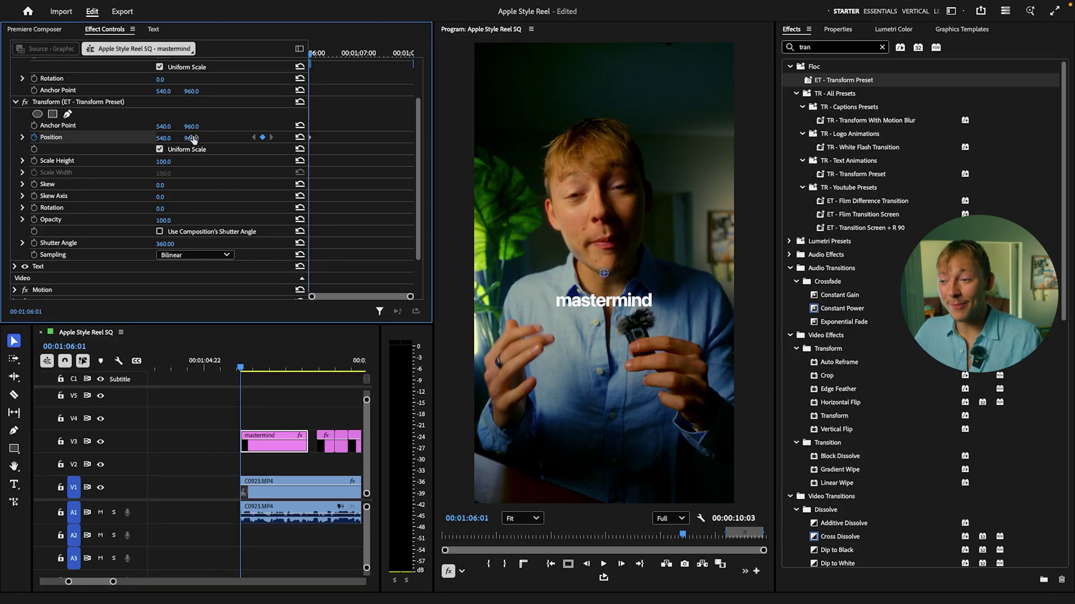
left_click_drag(193, 139, 313, 139)
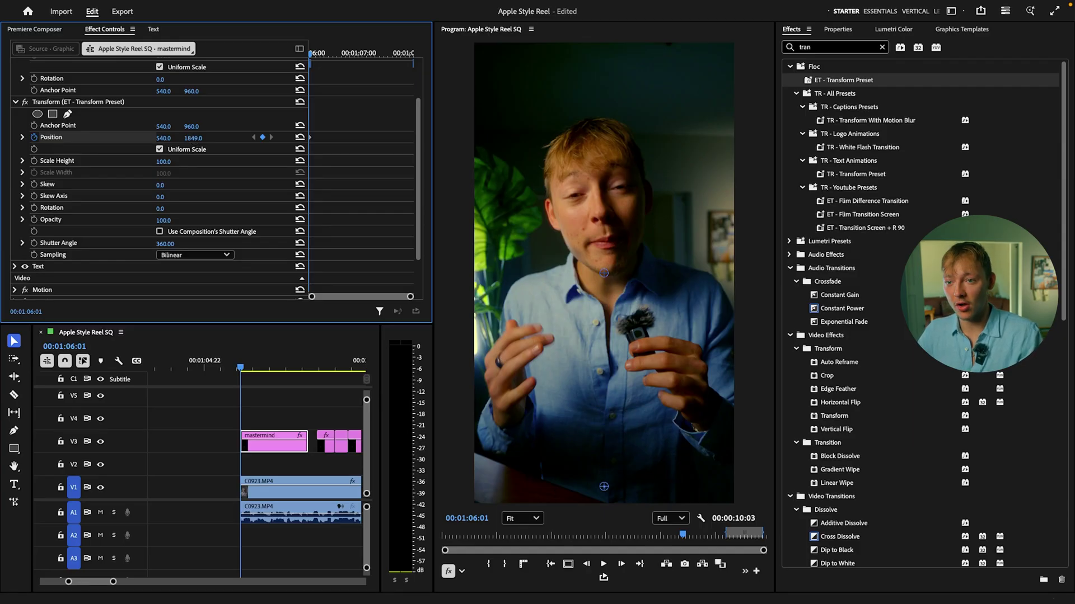
left_click_drag(193, 138, 201, 139)
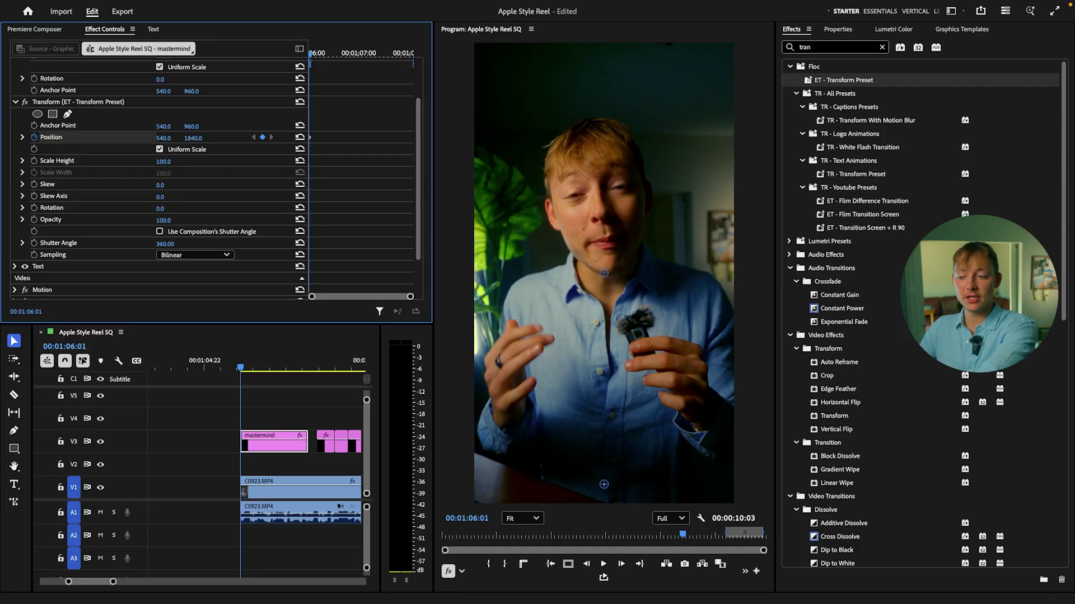
key("space")
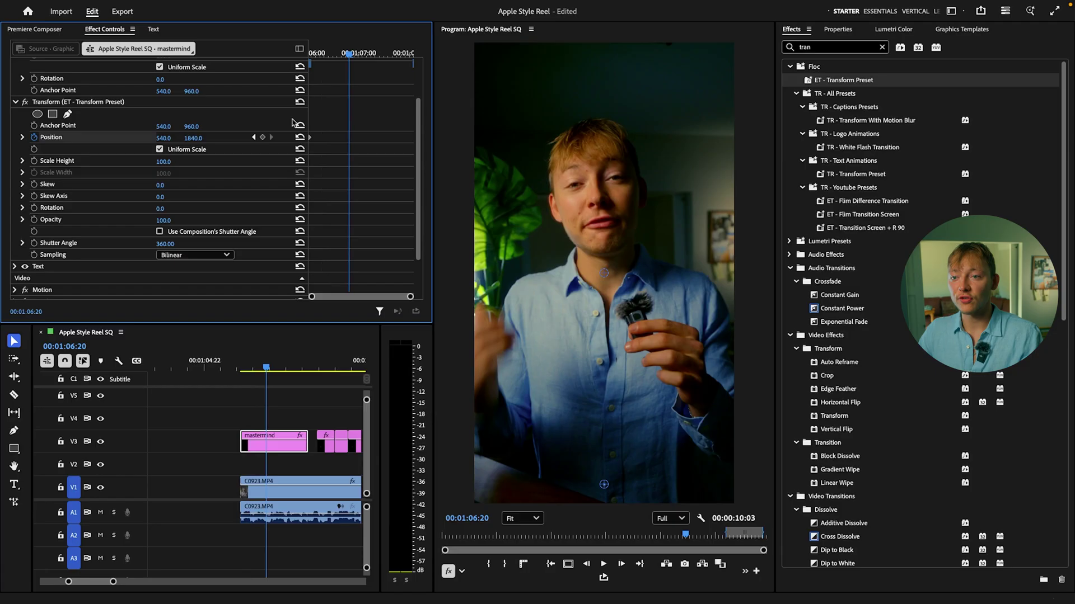
Step: Key Position back at 540, 960 and set the Position keyframes to Ease In and Ease Out
left_click(300, 137)
key("space")
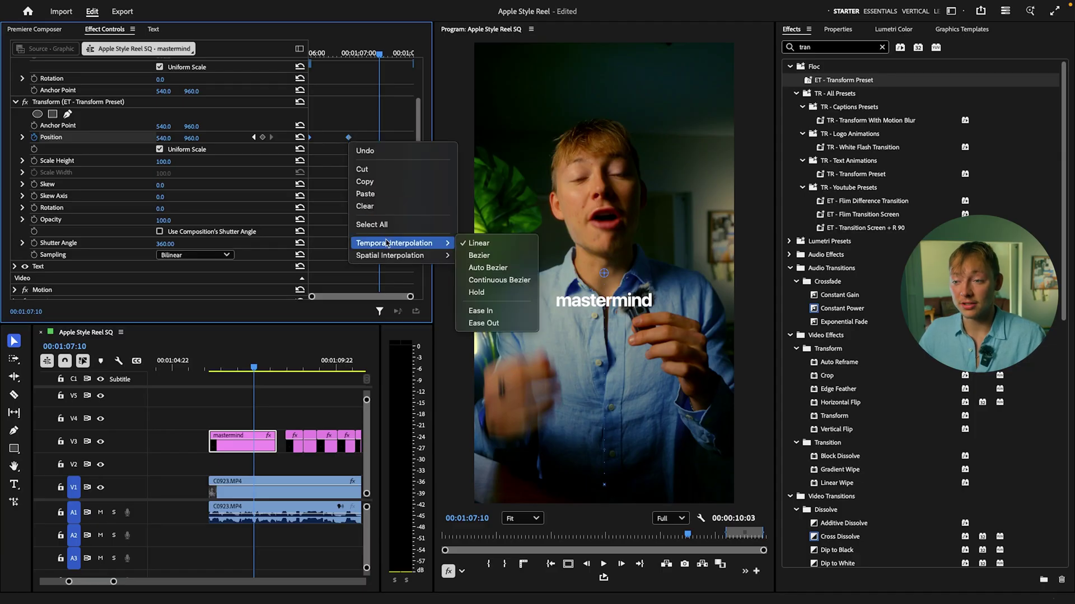
left_click(480, 311)
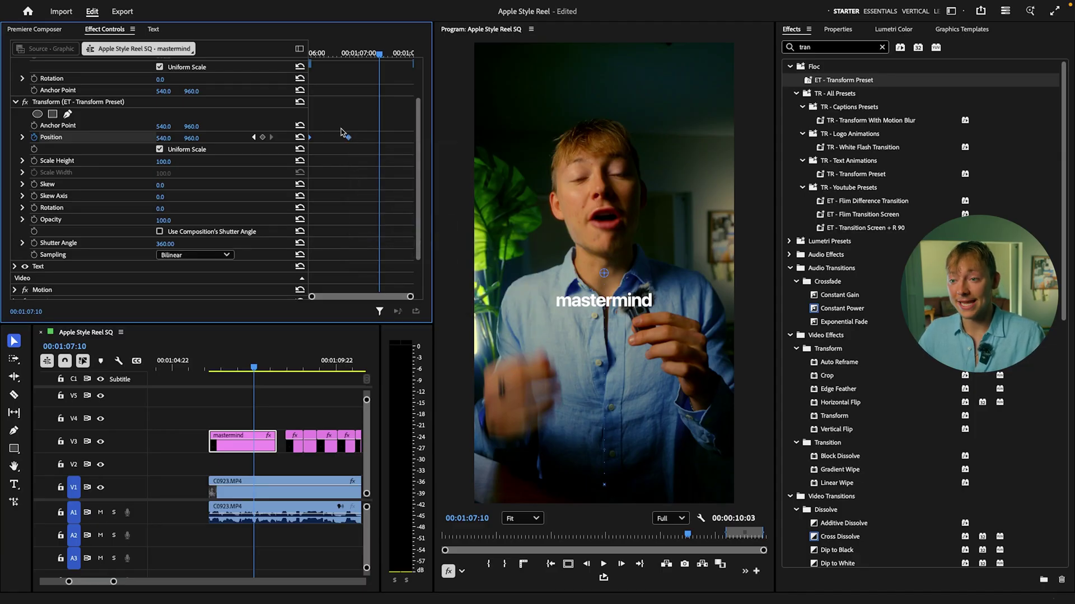
right_click(348, 138)
mouse_move(393, 239)
left_click(480, 323)
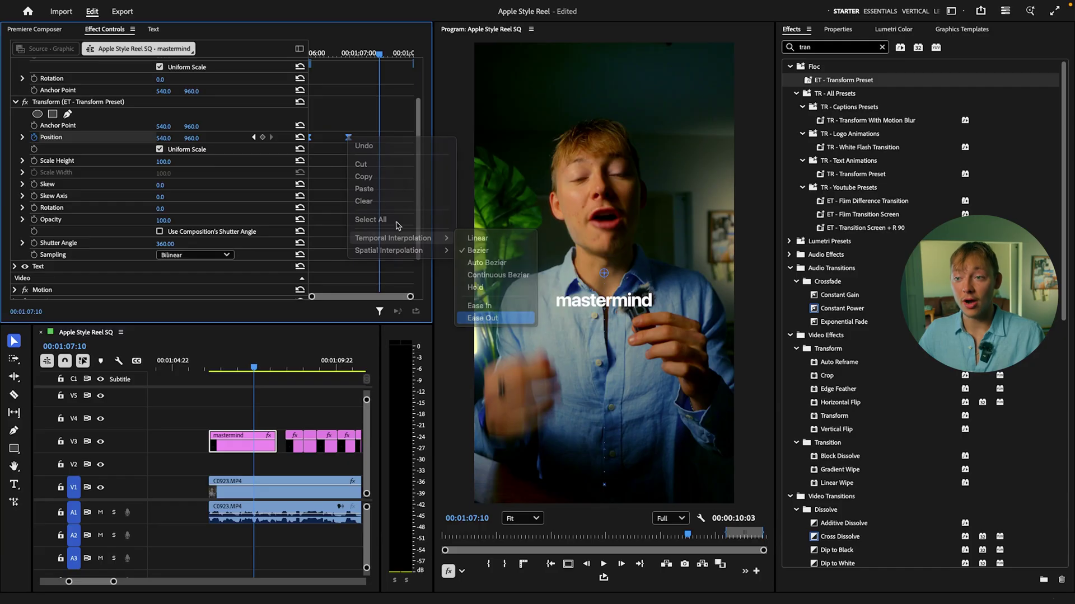
left_click(22, 137)
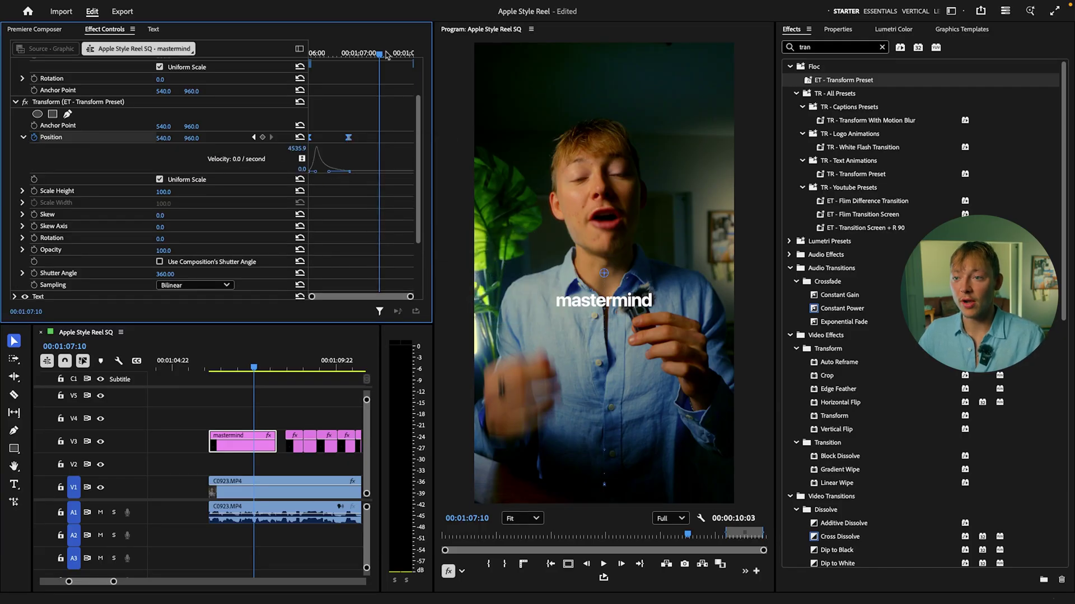
Step: Preview the mastermind title's eased, motion-blurred slide-up to frame centre
key("space")
key("space")
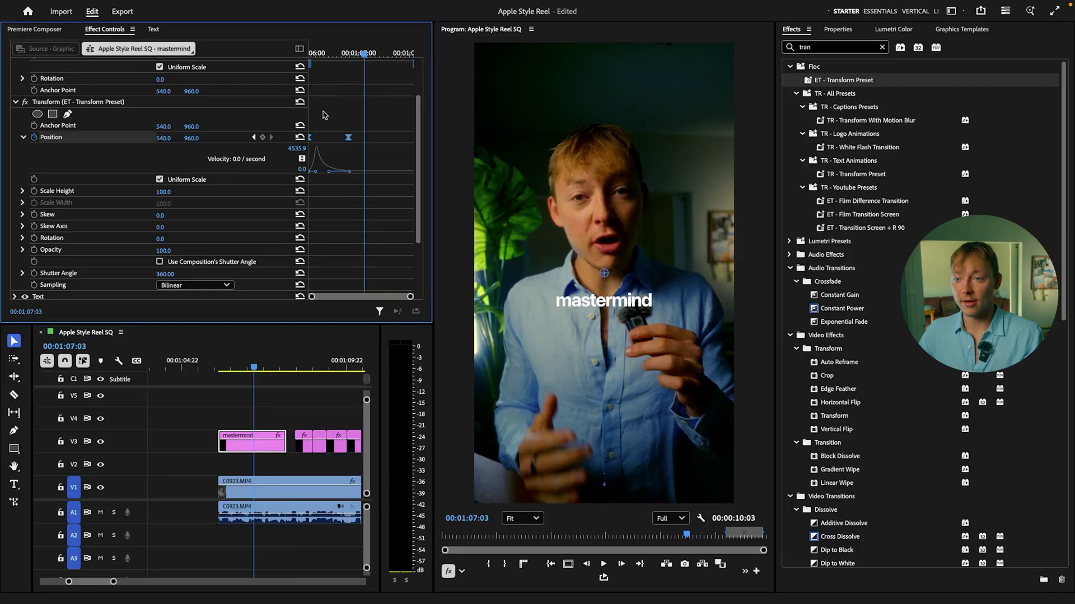
key("space")
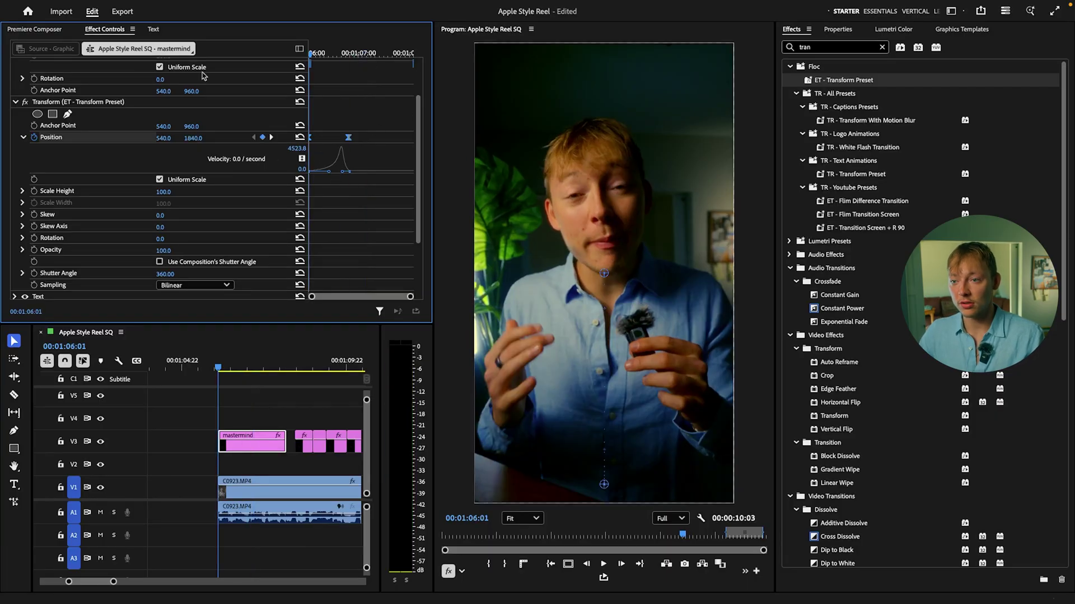
key("space")
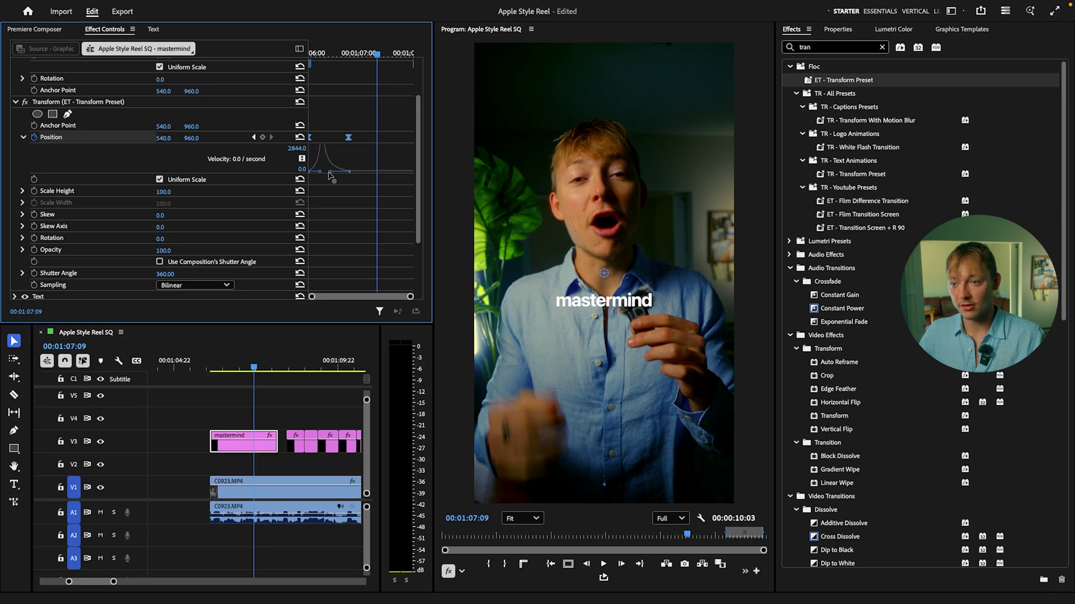
key("space")
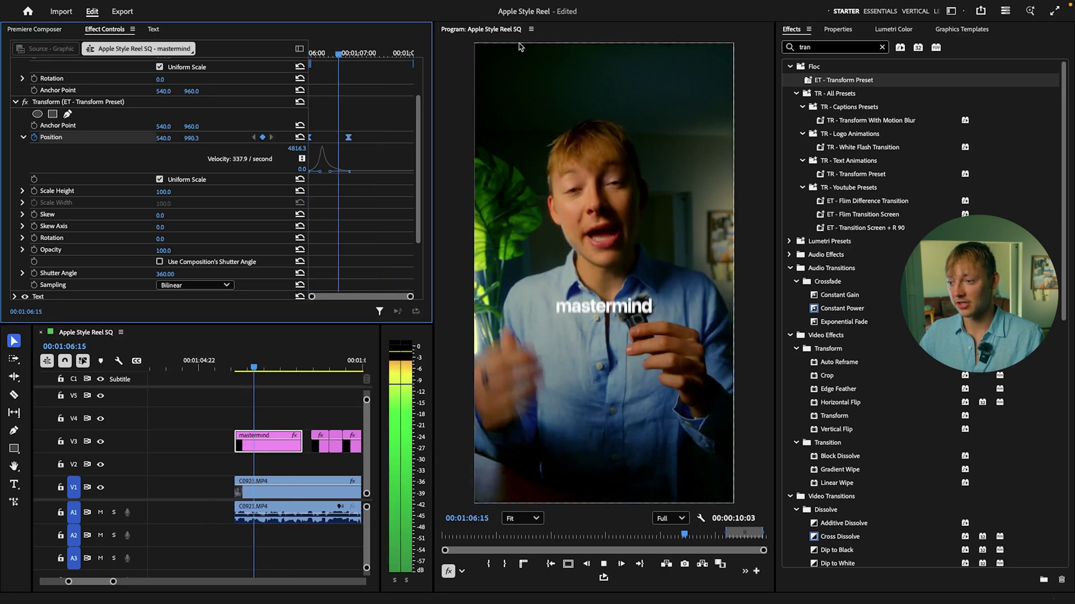
key("space")
left_click(321, 176)
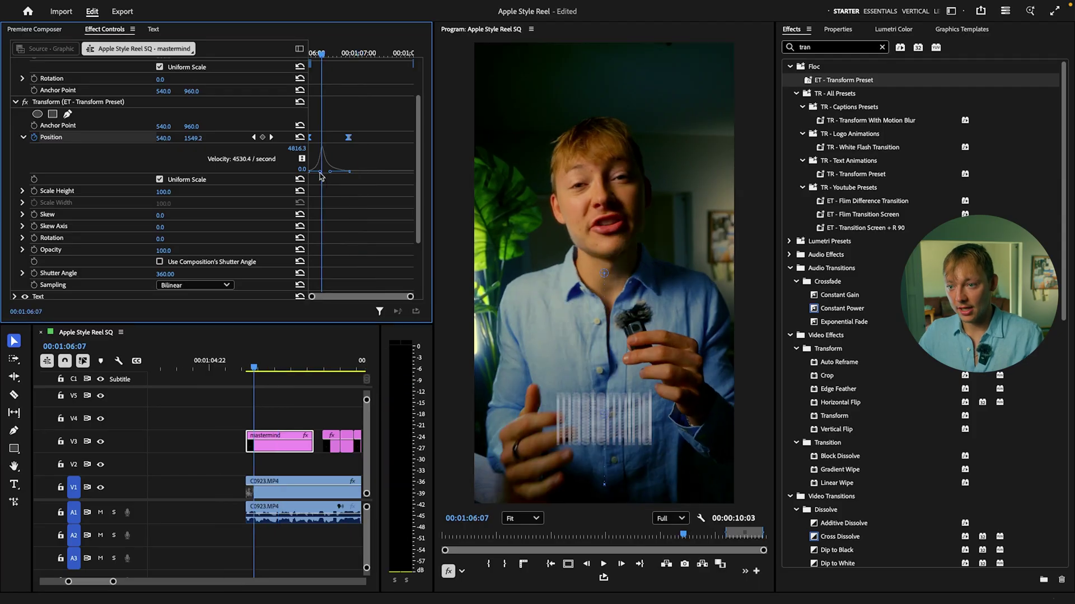
key("space")
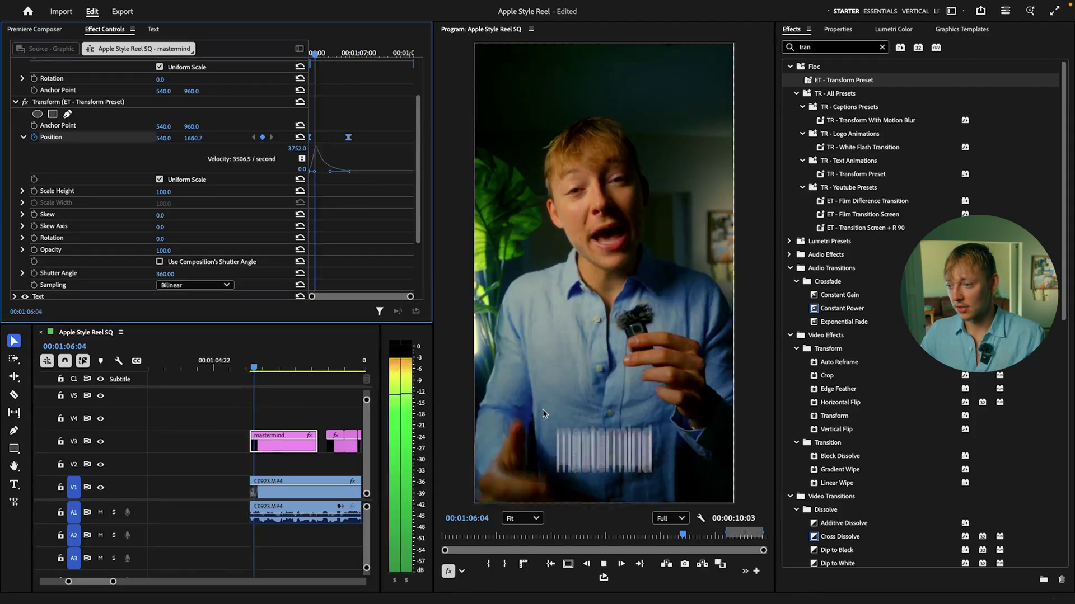
key("space")
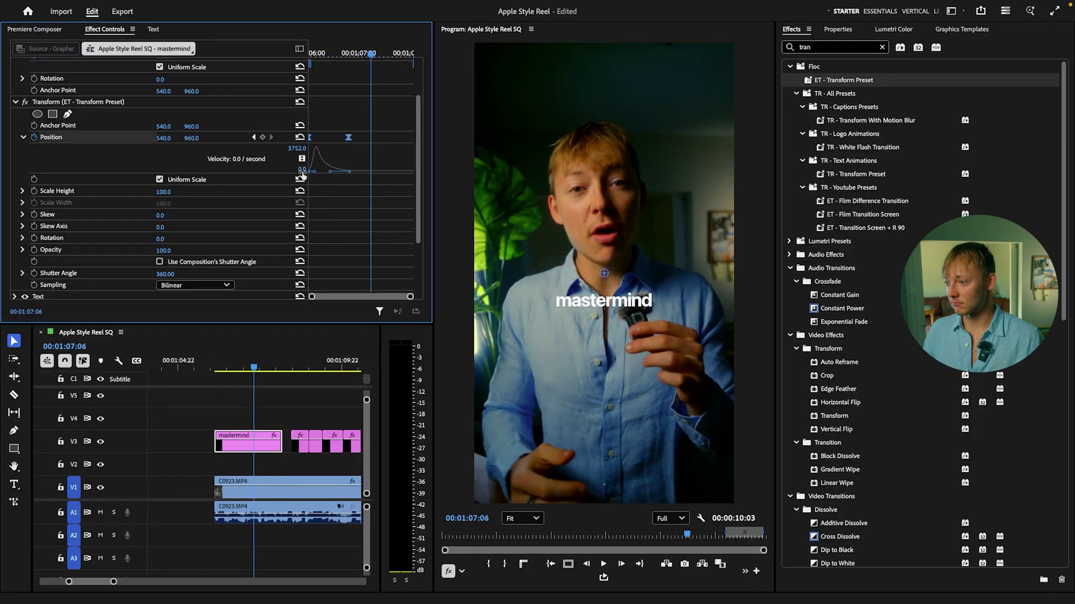